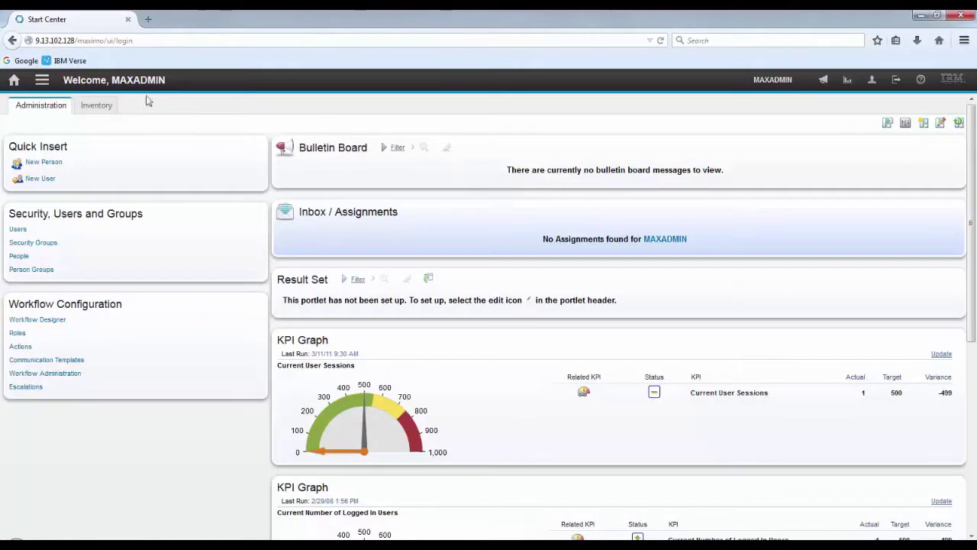
Open the Domains application under System Configuration > Platform Configuration and scroll down the domain list.
{"action": "left_click", "coordinate": [42, 84]}
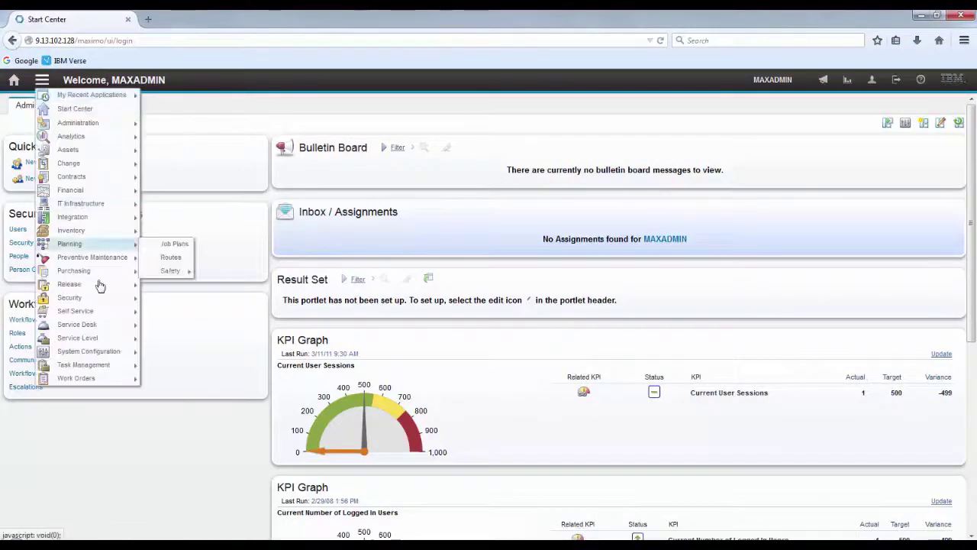
{"action": "mouse_move", "coordinate": [101, 342]}
{"action": "mouse_move", "coordinate": [189, 351]}
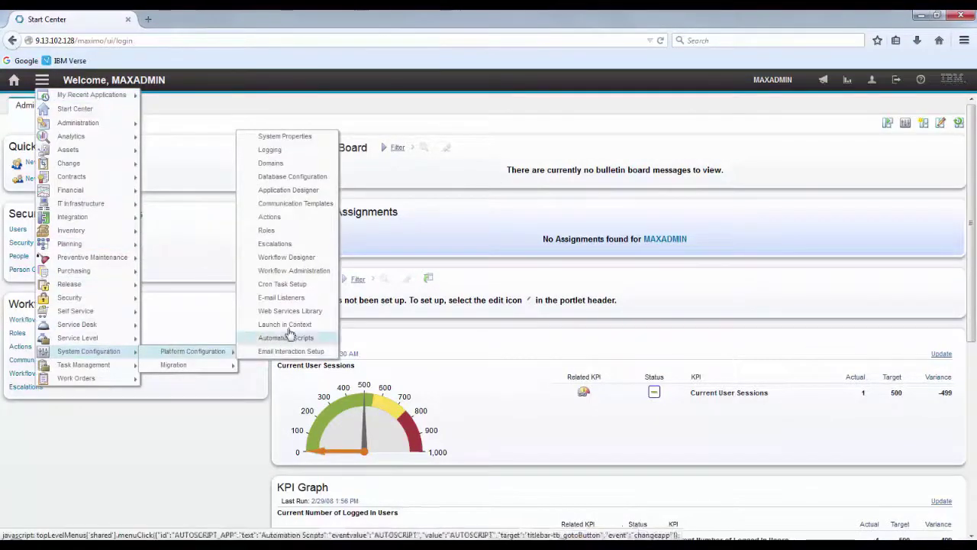
{"action": "left_click", "coordinate": [271, 163]}
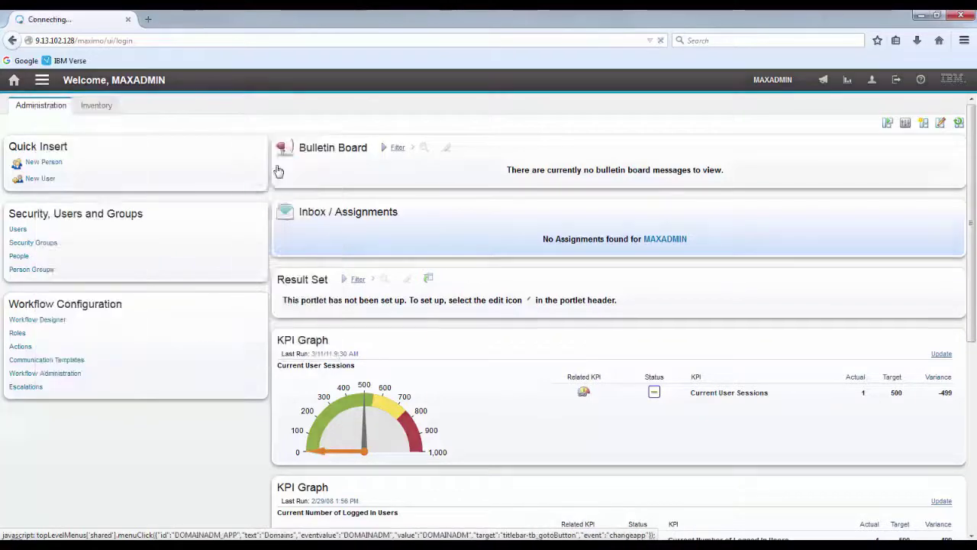
{"action": "scroll", "coordinate": [535, 282], "scroll_direction": "down", "scroll_amount": 2}
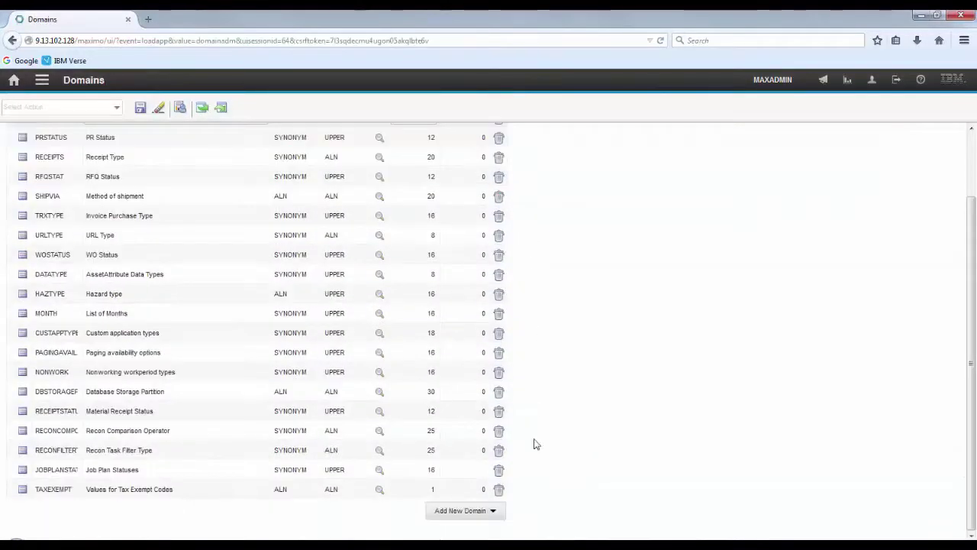
Create ALN domain DEPARTMENT, described Department, with data type UPPER, and add a first value row.
{"action": "left_click", "coordinate": [493, 512]}
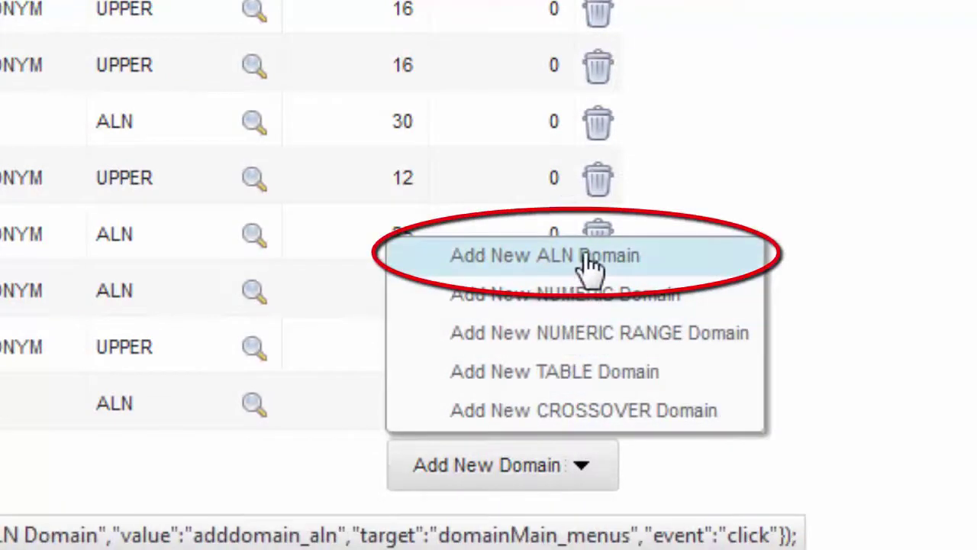
{"action": "left_click", "coordinate": [672, 265]}
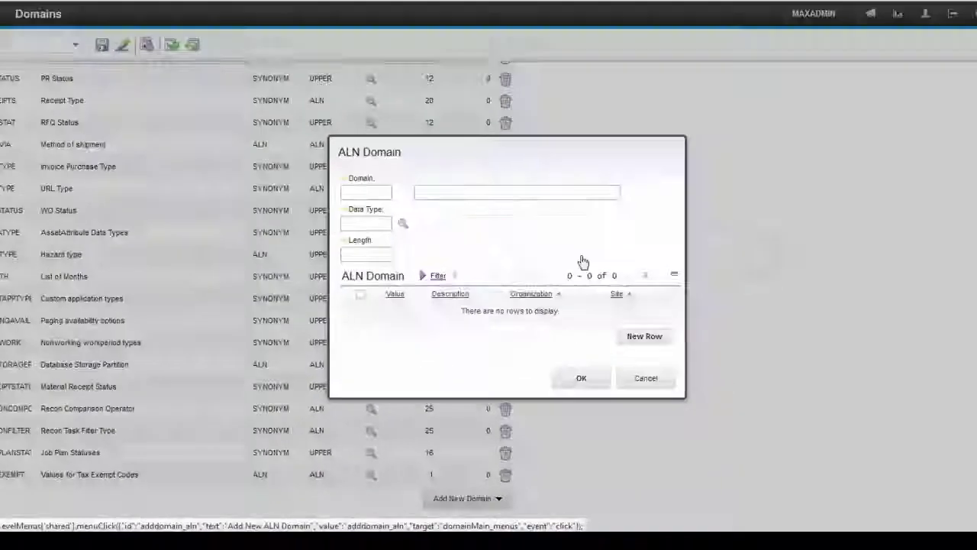
{"action": "type", "text": "department"}
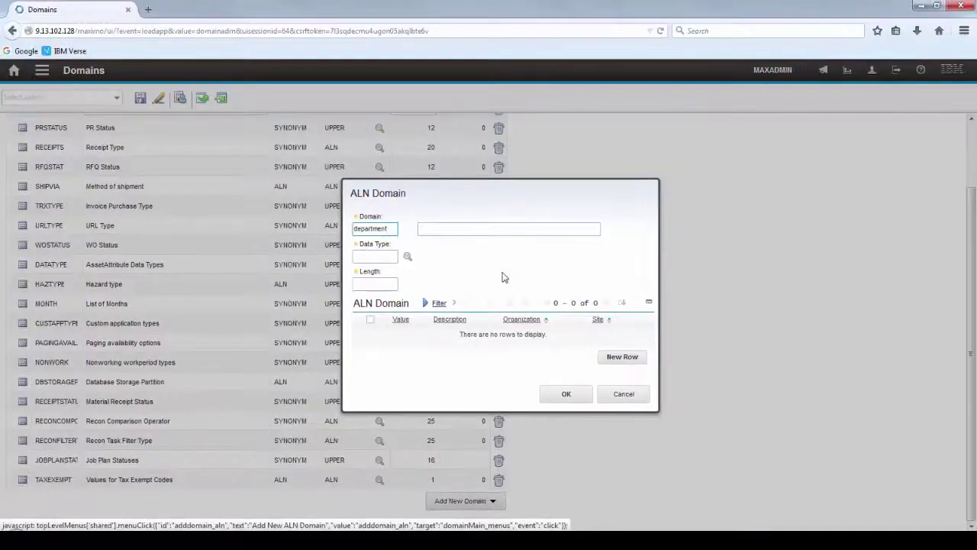
{"action": "key", "text": "Tab"}
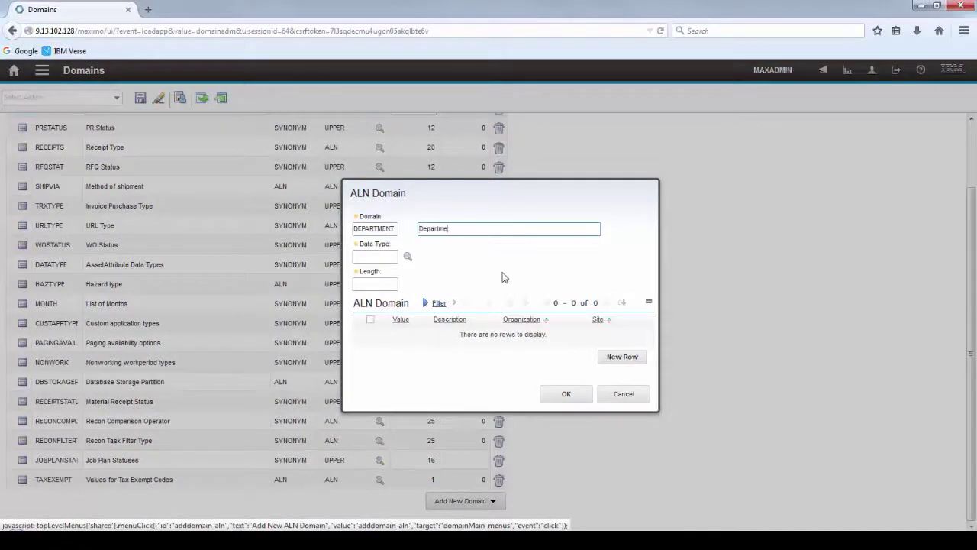
{"action": "key", "text": "Tab"}
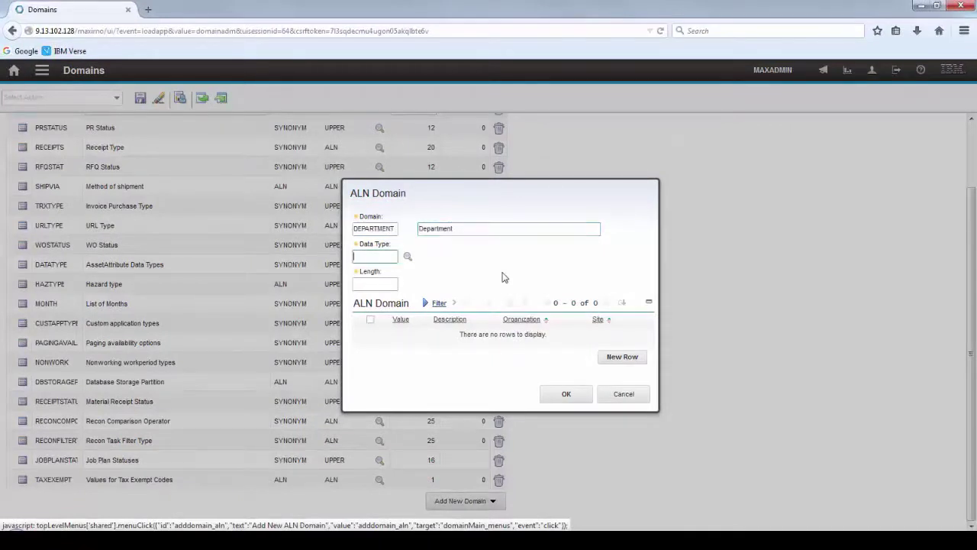
{"action": "left_click", "coordinate": [408, 259]}
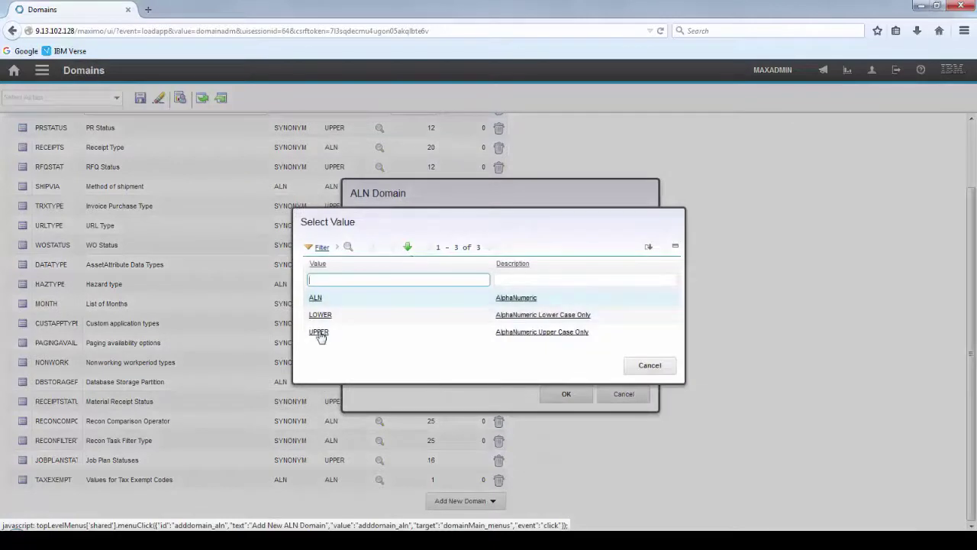
{"action": "left_click", "coordinate": [319, 333]}
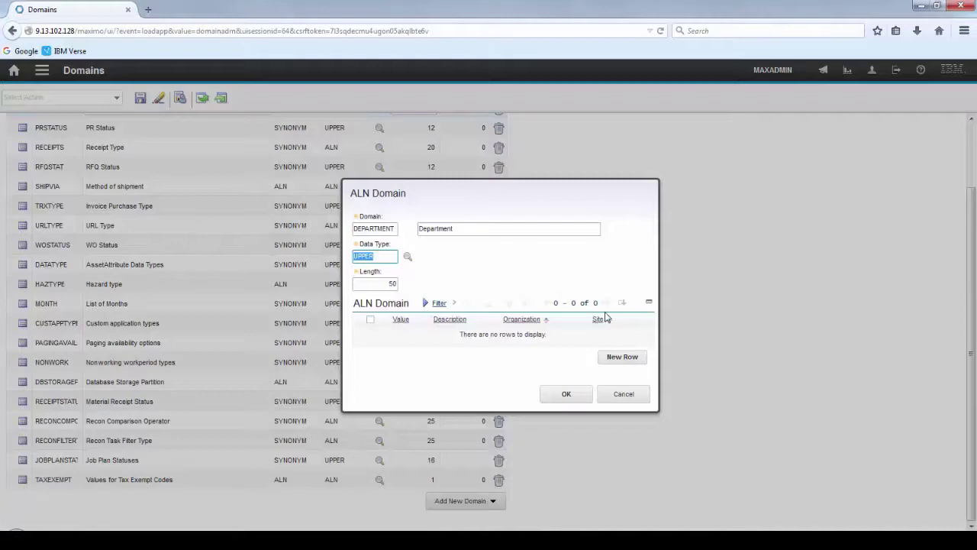
{"action": "left_click", "coordinate": [619, 364]}
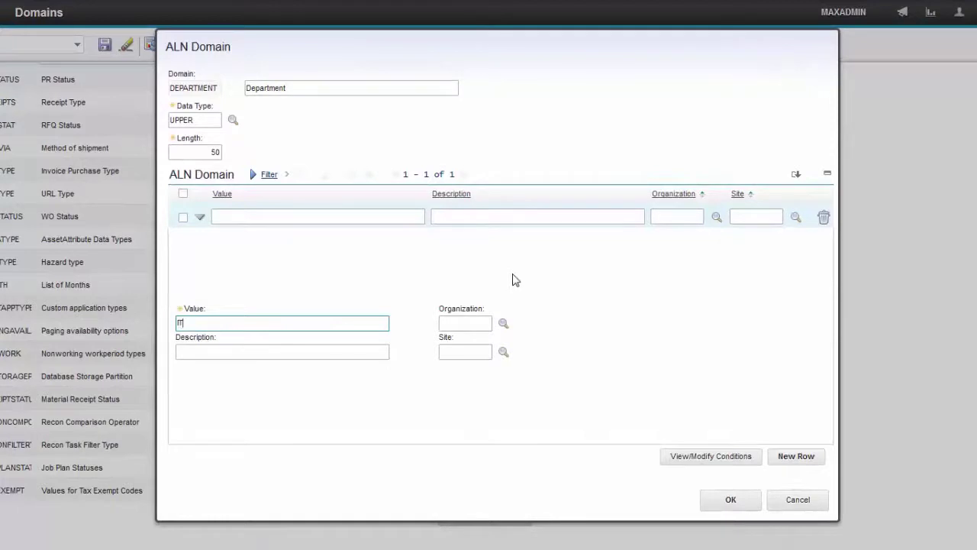
Fill in domain value rows IT, FINANCIAL (Financial) and HR with their descriptions.
{"action": "key", "text": "Tab"}
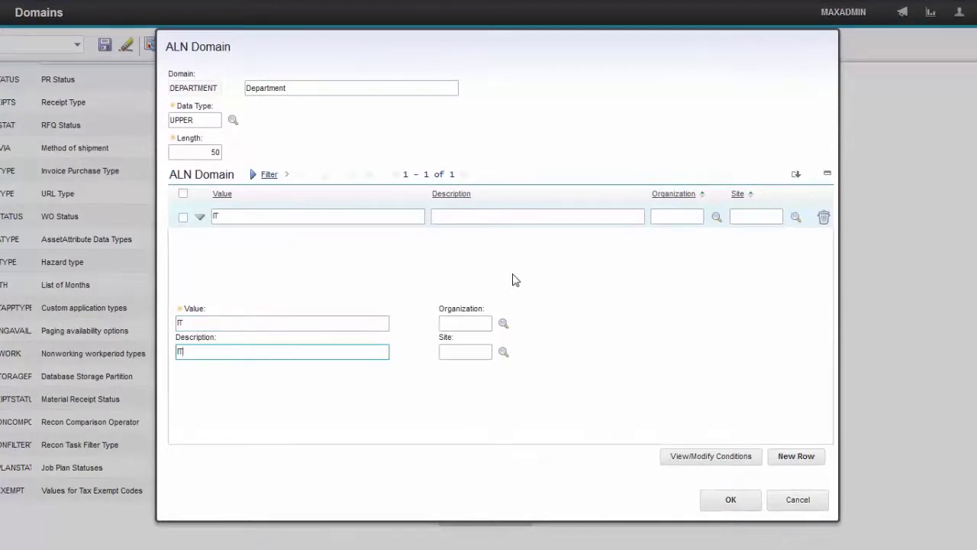
{"action": "key", "text": "Tab"}
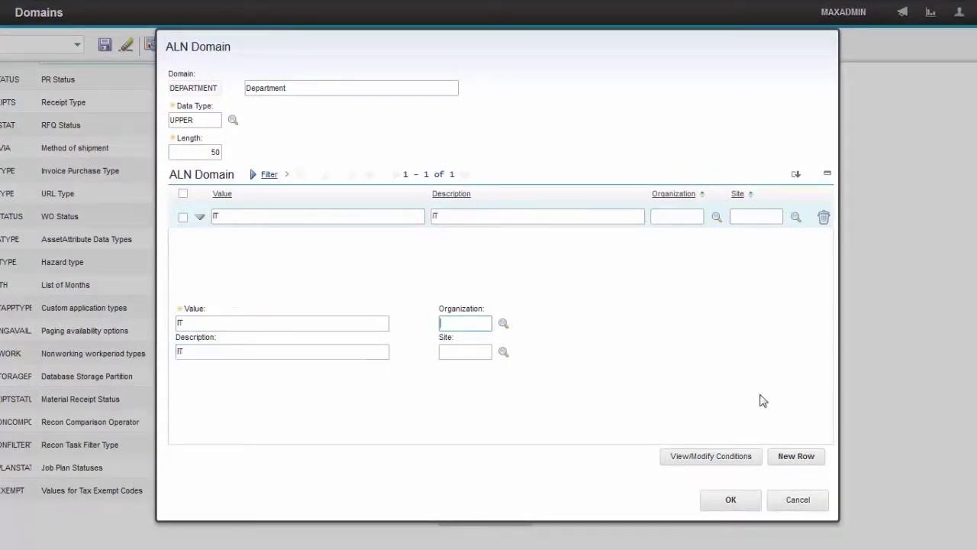
{"action": "left_click", "coordinate": [790, 458]}
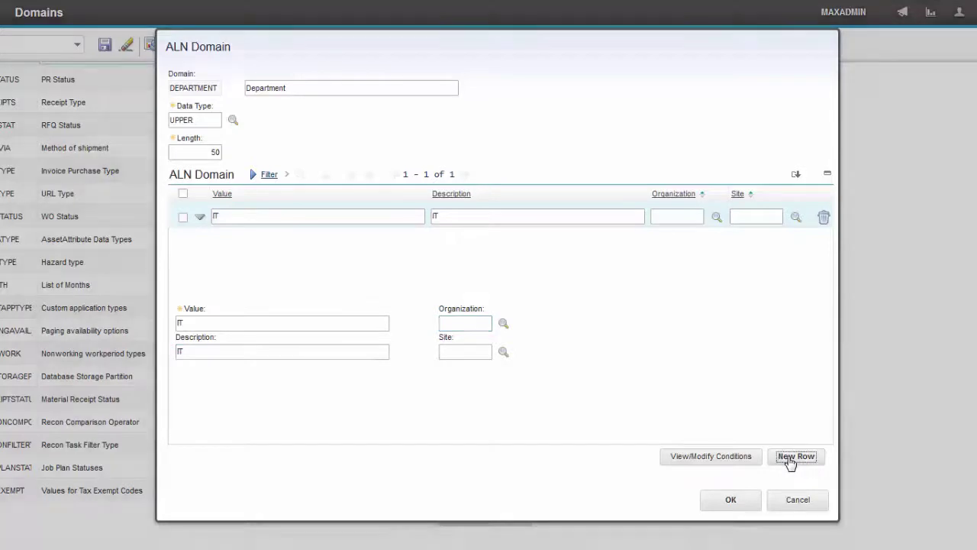
{"action": "type", "text": "Financial"}
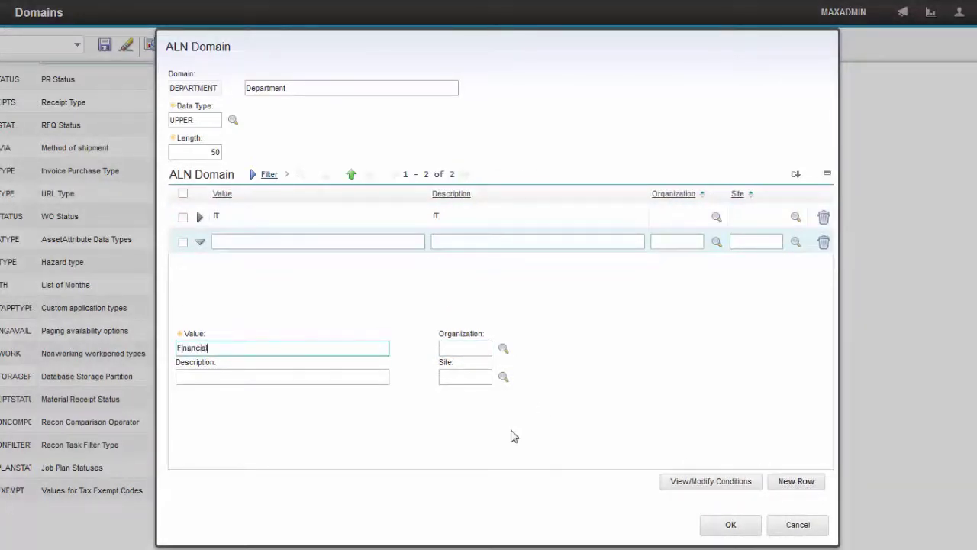
{"action": "key", "text": "Tab"}
{"action": "type", "text": "FI"}
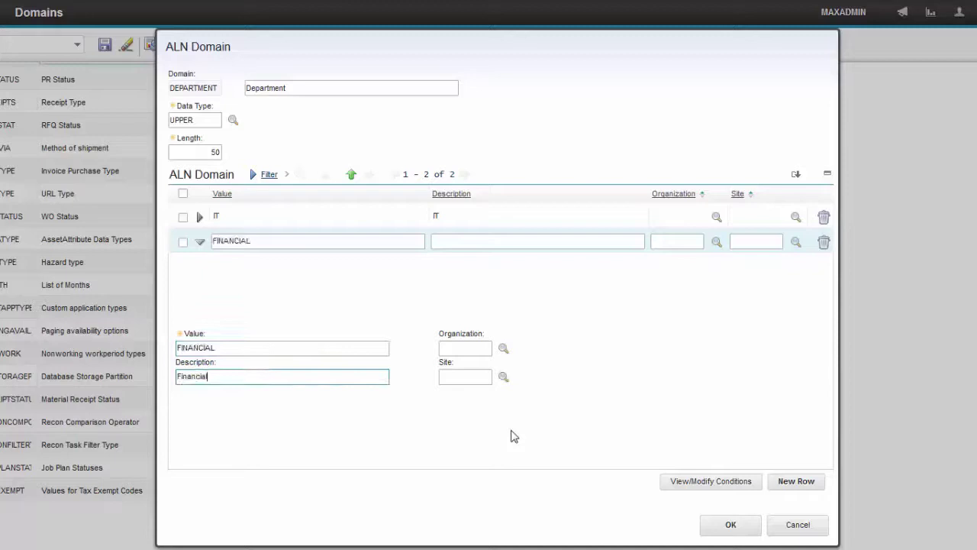
{"action": "key", "text": "Tab"}
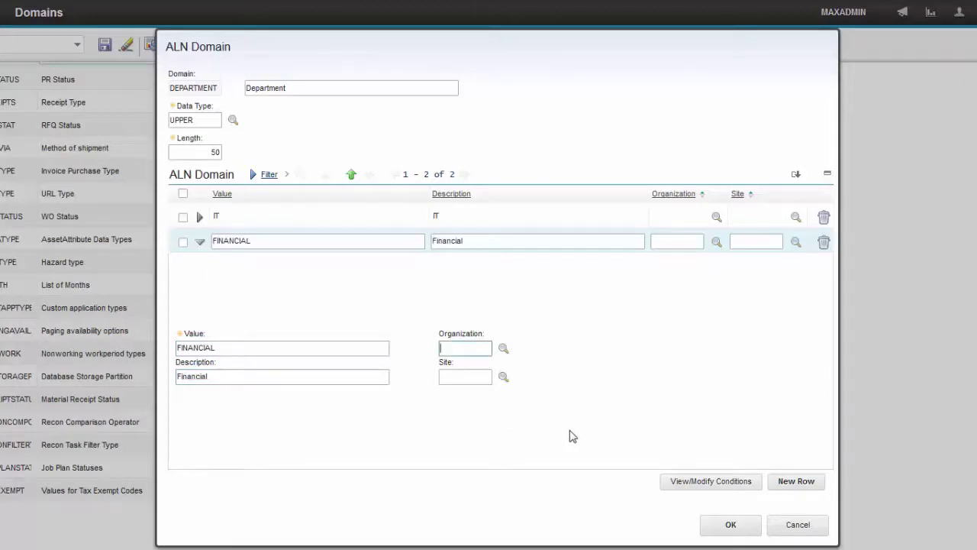
{"action": "left_click", "coordinate": [794, 483]}
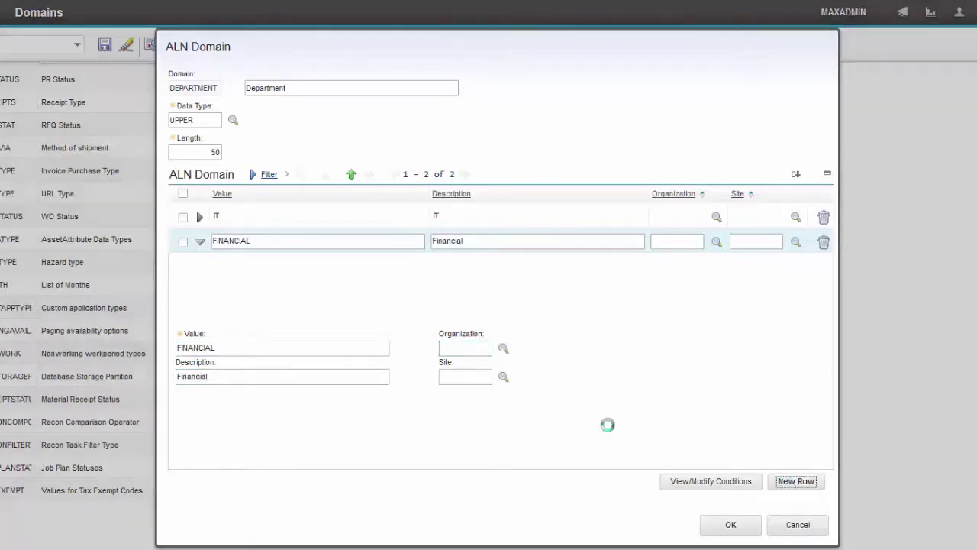
{"action": "type", "text": "HR"}
{"action": "key", "text": "Tab"}
Describe HR as HR, accept and save the DEPARTMENT domain, then review its FINANCIAL, IT and HR values.
{"action": "type", "text": "HR"}
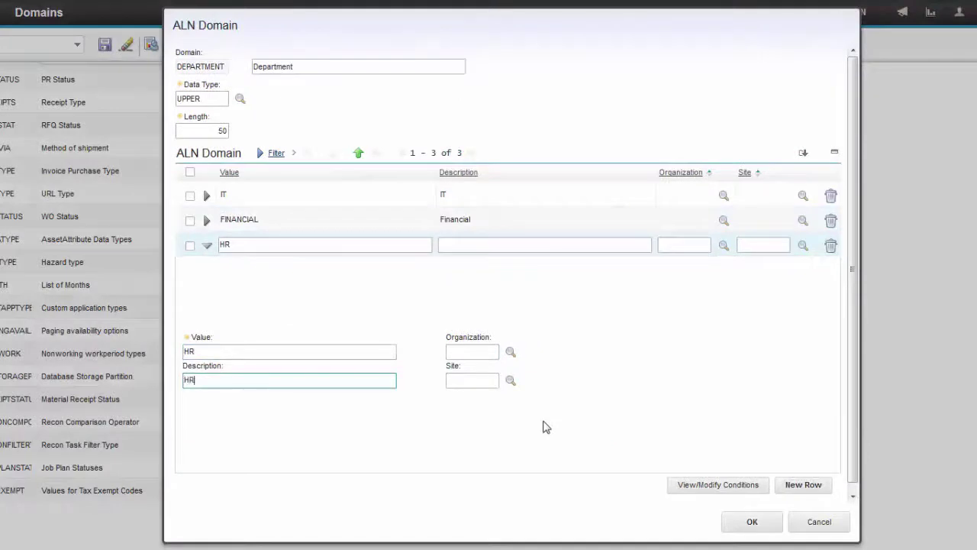
{"action": "left_click", "coordinate": [752, 522]}
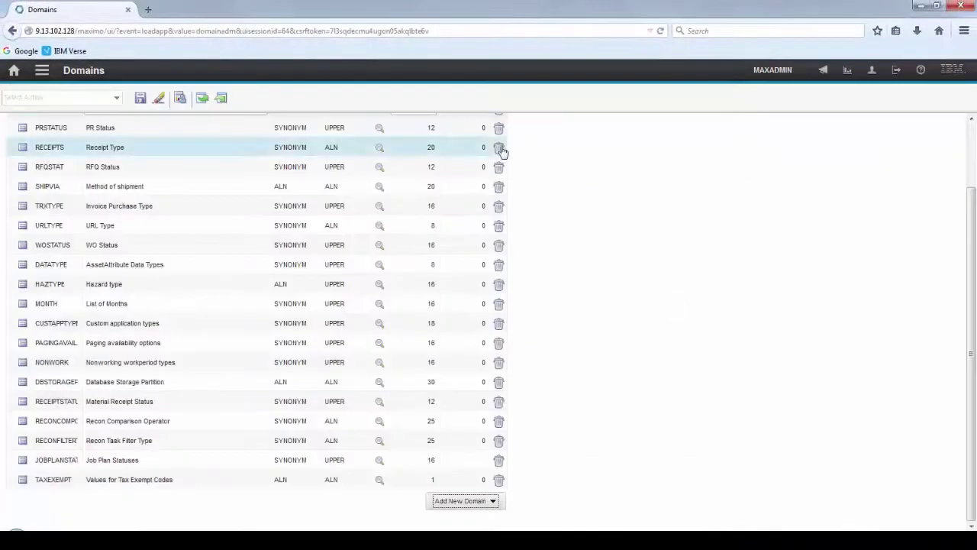
{"action": "left_click", "coordinate": [141, 102]}
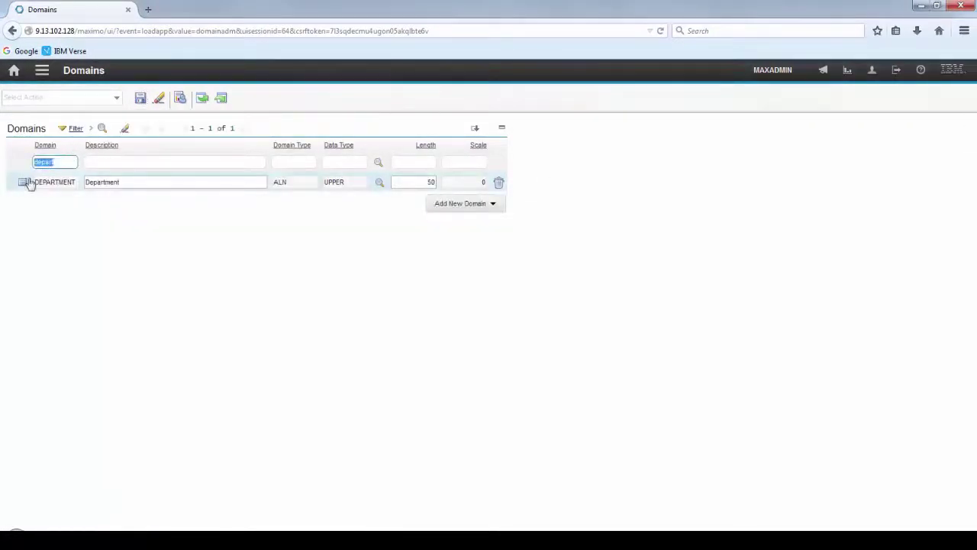
{"action": "left_click", "coordinate": [22, 183]}
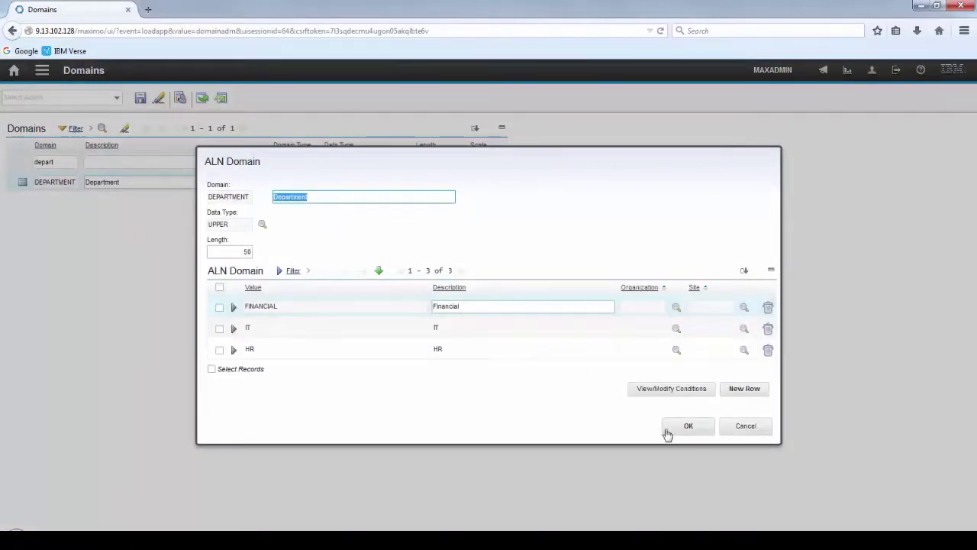
{"action": "left_click", "coordinate": [684, 426]}
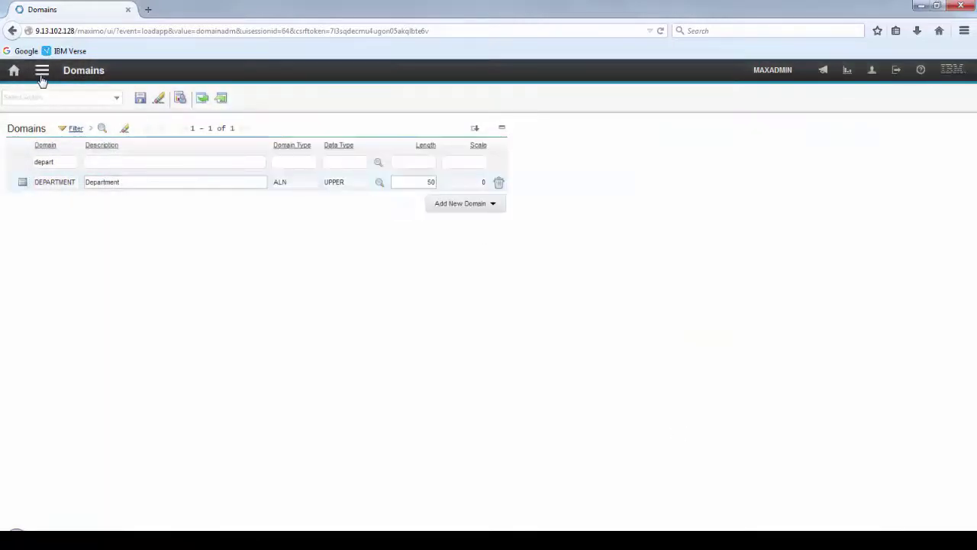
Open Database Configuration and bring up the WORKORDER object by searching 'workorder'.
{"action": "left_click", "coordinate": [42, 76]}
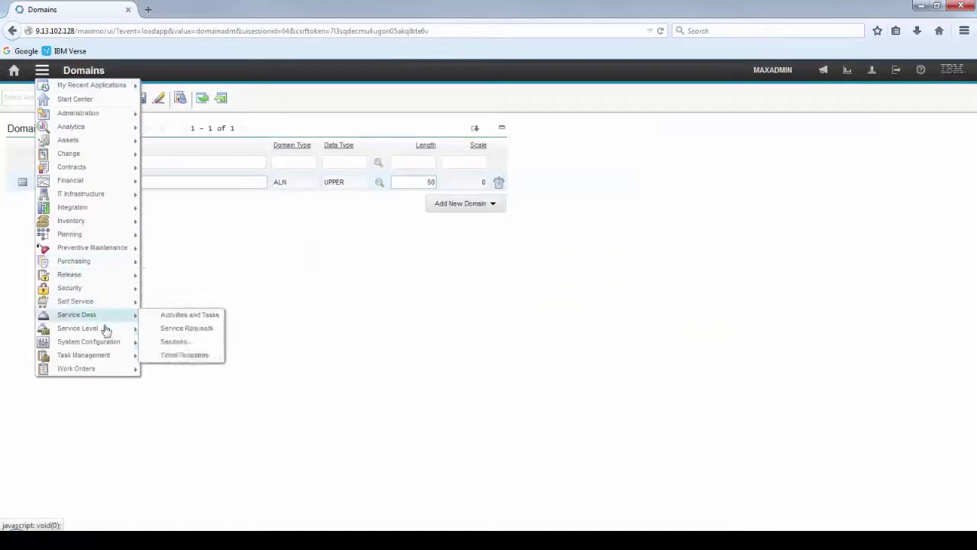
{"action": "mouse_move", "coordinate": [105, 343]}
{"action": "mouse_move", "coordinate": [169, 343]}
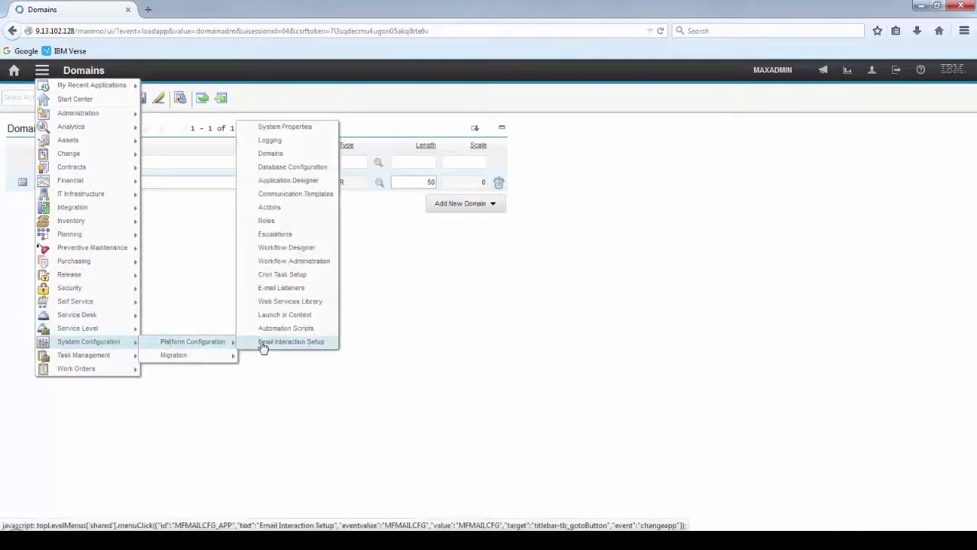
{"action": "left_click", "coordinate": [269, 168]}
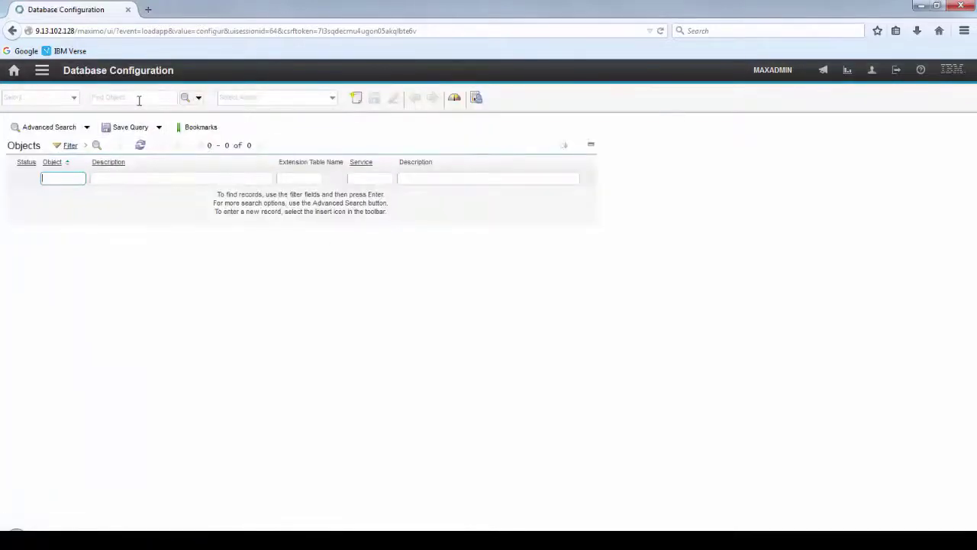
{"action": "left_click", "coordinate": [142, 100]}
{"action": "type", "text": "workorder"}
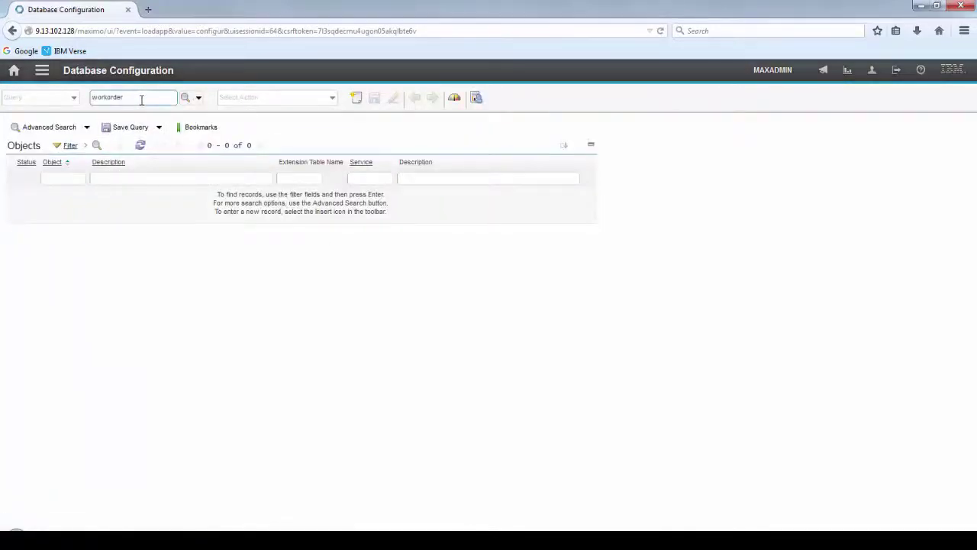
{"action": "key", "text": "Return"}
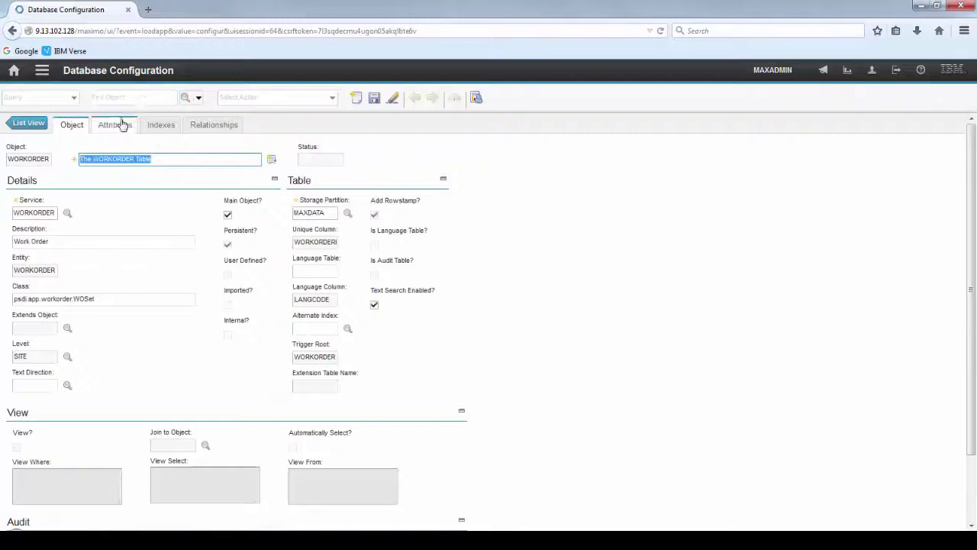
On WORKORDER's Attributes tab, add a DEPARTMENT attribute with type UPPER and length 50.
{"action": "left_click", "coordinate": [114, 127]}
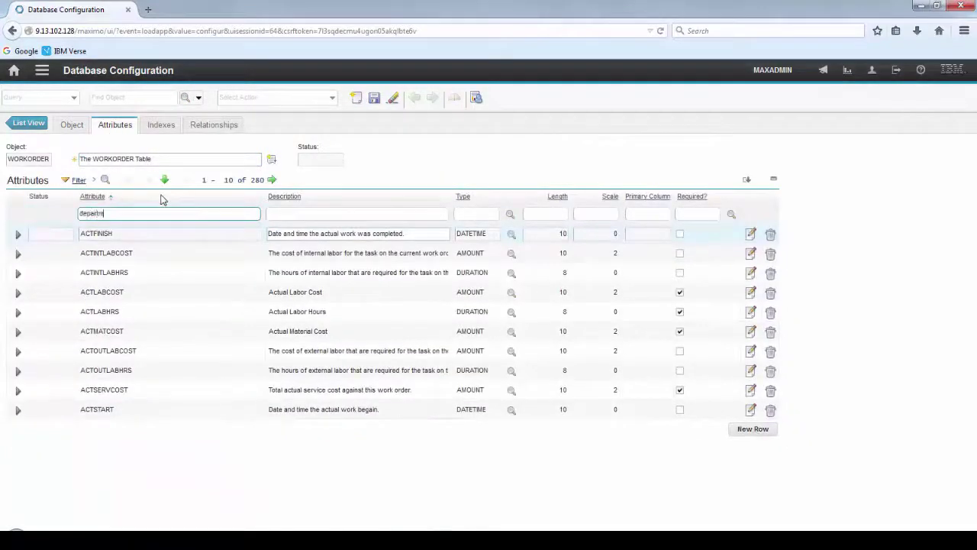
{"action": "key", "text": "Return"}
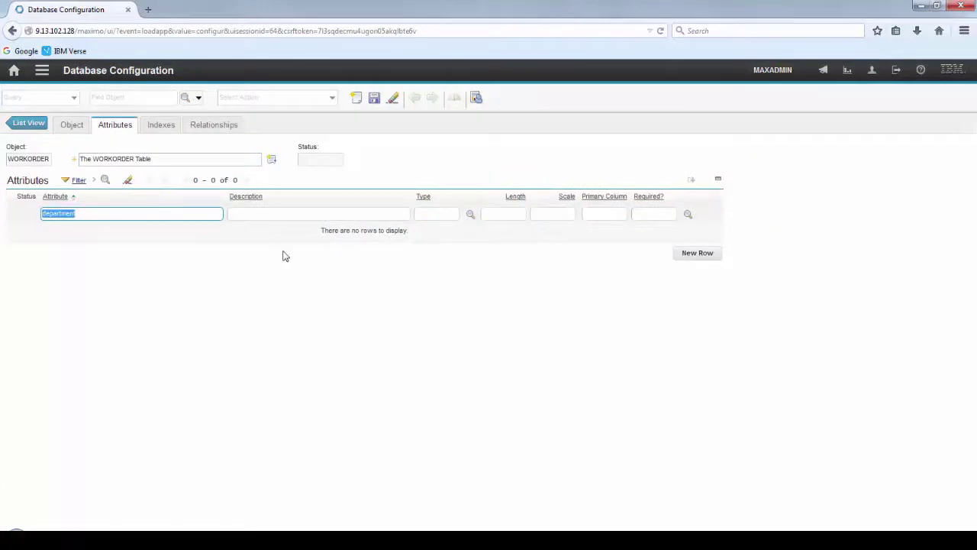
{"action": "left_click", "coordinate": [701, 258]}
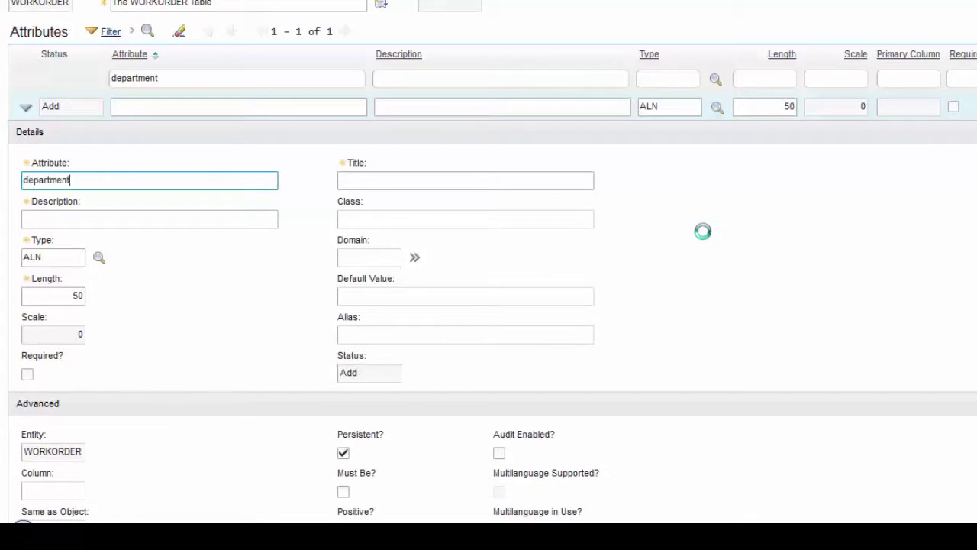
{"action": "type", "text": "department"}
{"action": "key", "text": "Tab"}
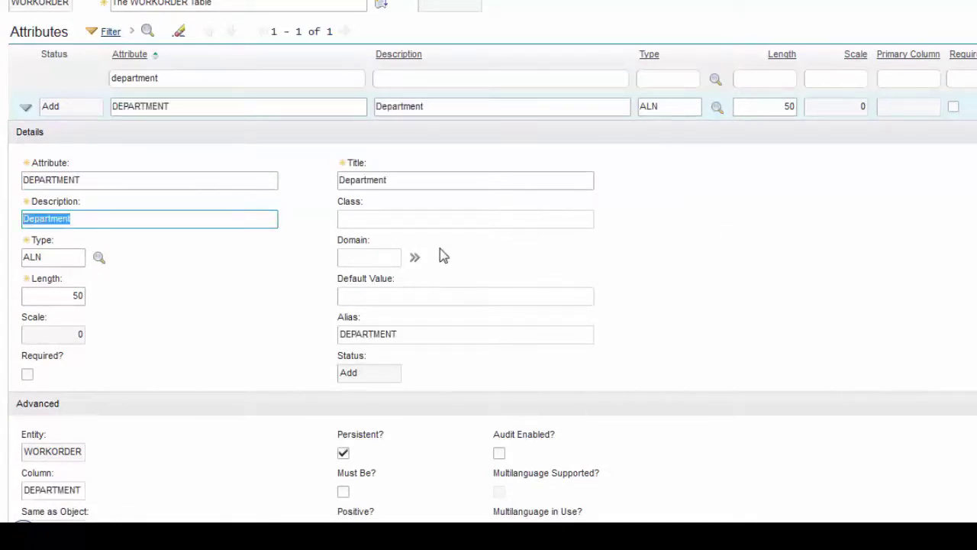
{"action": "left_click", "coordinate": [100, 257]}
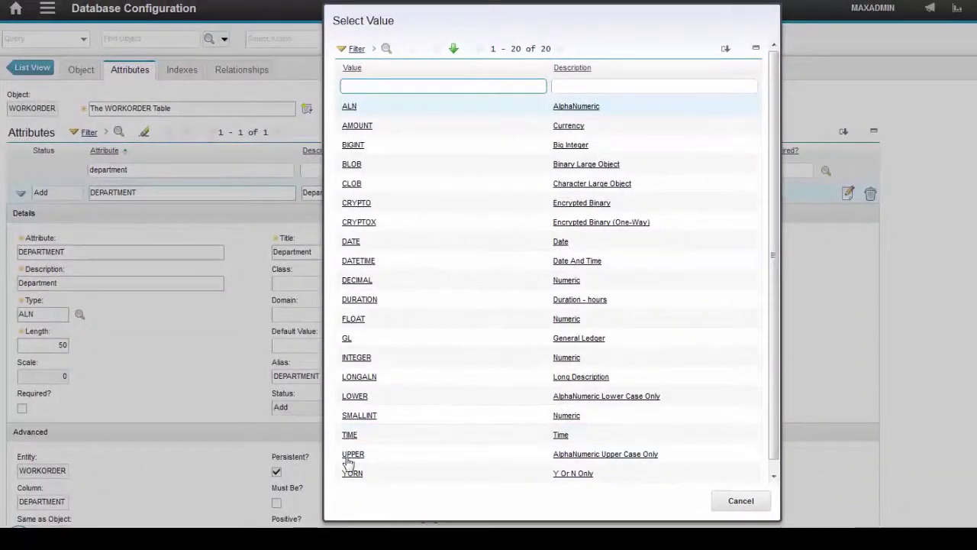
{"action": "left_click", "coordinate": [353, 456]}
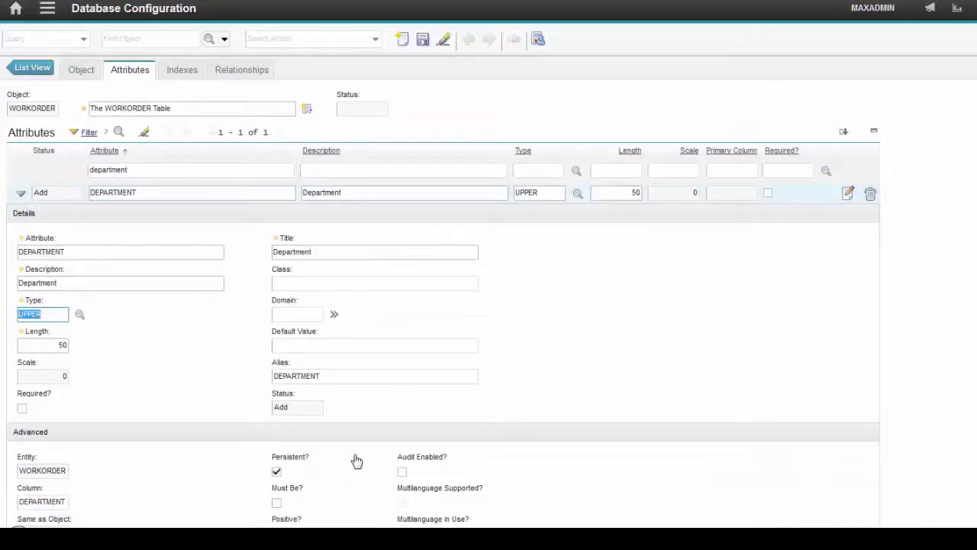
Assign the DEPARTMENT domain to the new DEPARTMENT attribute via Select Value.
{"action": "left_click", "coordinate": [334, 314]}
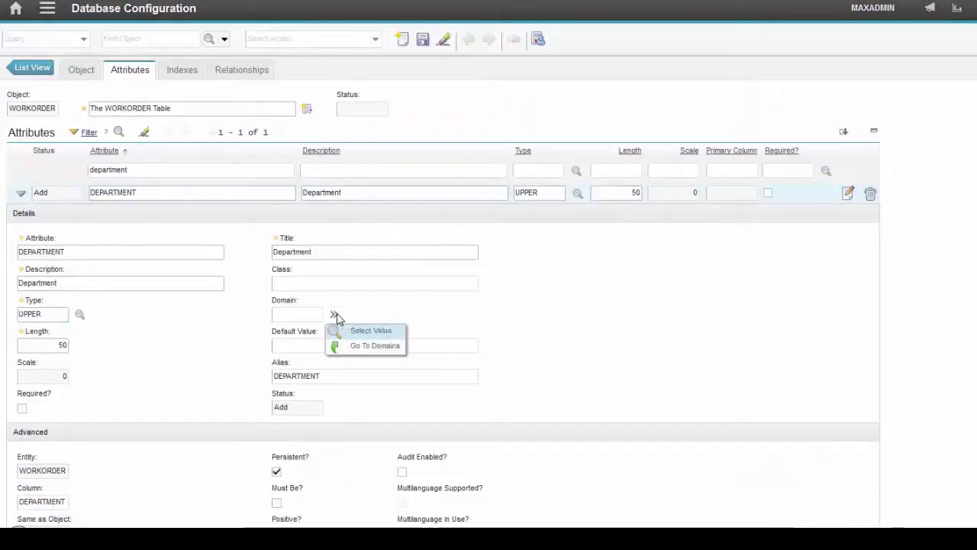
{"action": "left_click", "coordinate": [362, 330]}
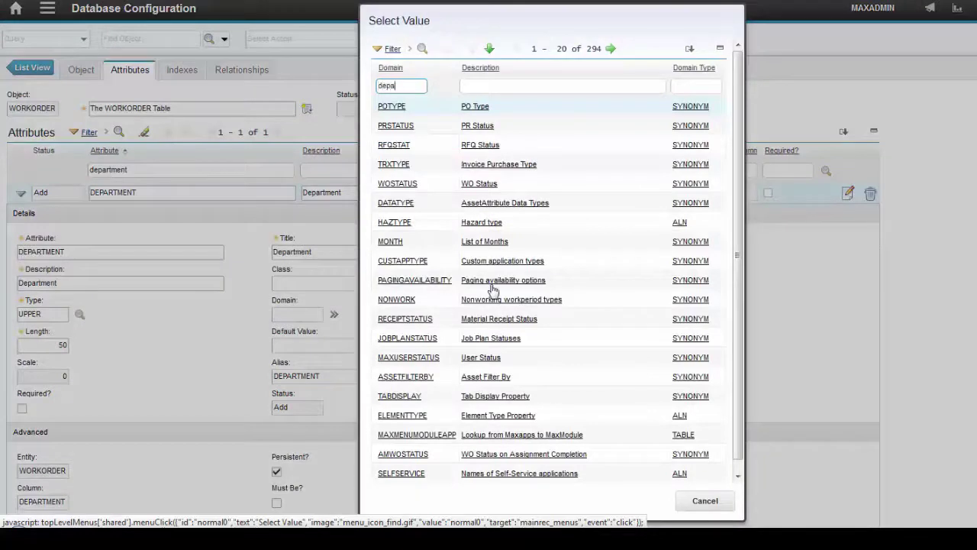
{"action": "key", "text": "Return"}
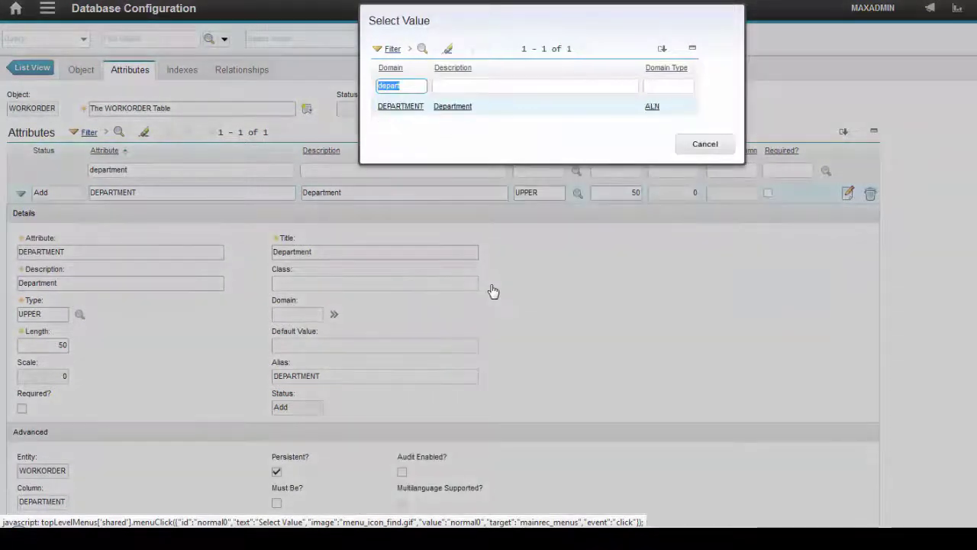
{"action": "left_click", "coordinate": [401, 108]}
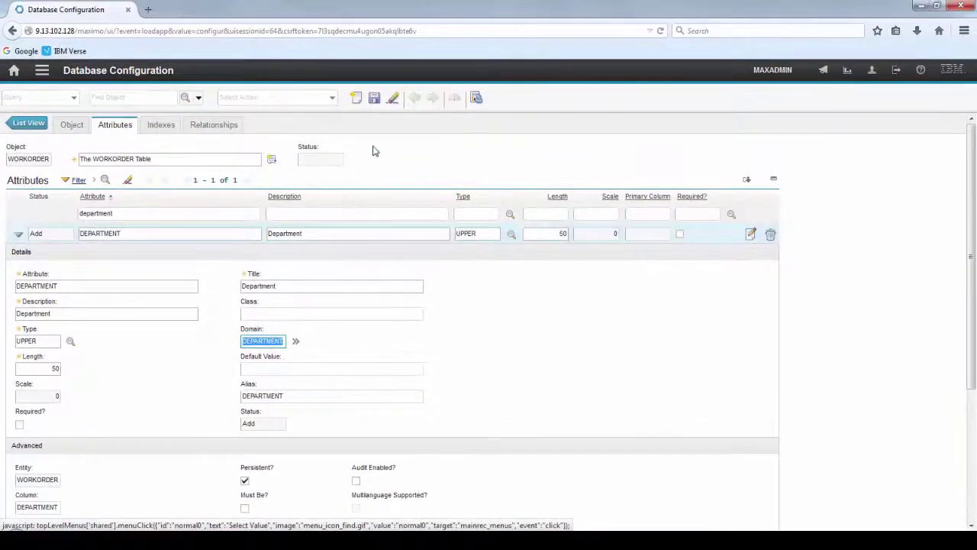
Save the WORKORDER object and return to the object list view.
{"action": "left_click", "coordinate": [375, 98]}
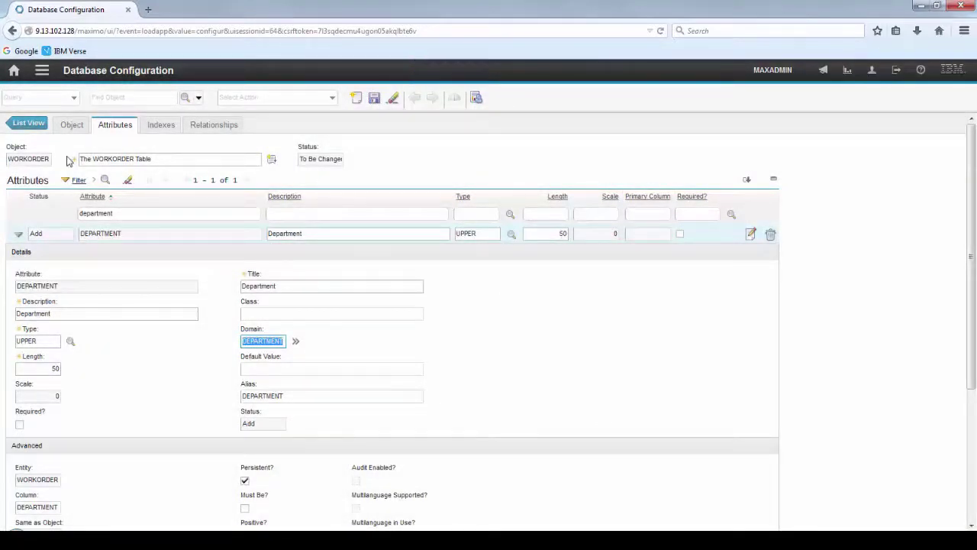
{"action": "left_click", "coordinate": [24, 130]}
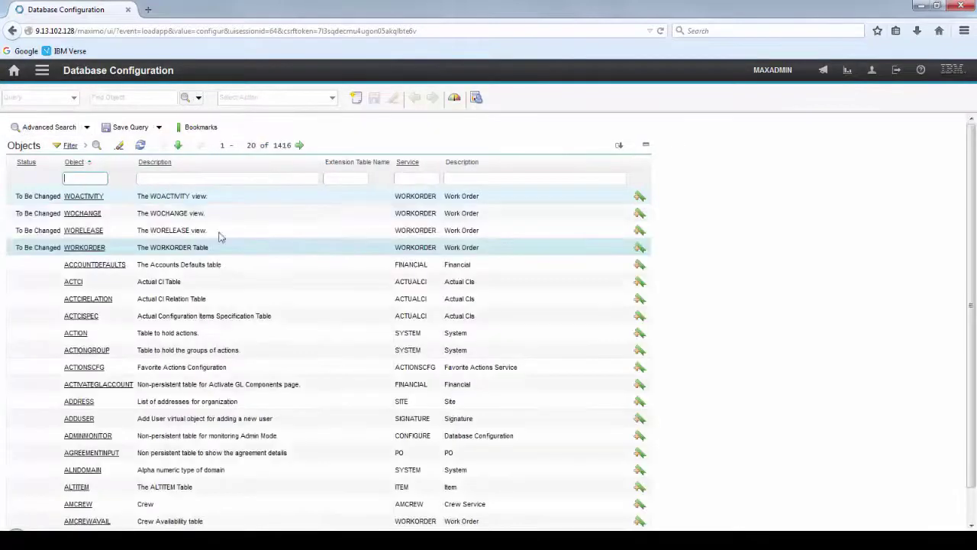
Turn Admin Mode ON with an electronic signature, acknowledge the status messages and close the dialog.
{"action": "left_click", "coordinate": [333, 99]}
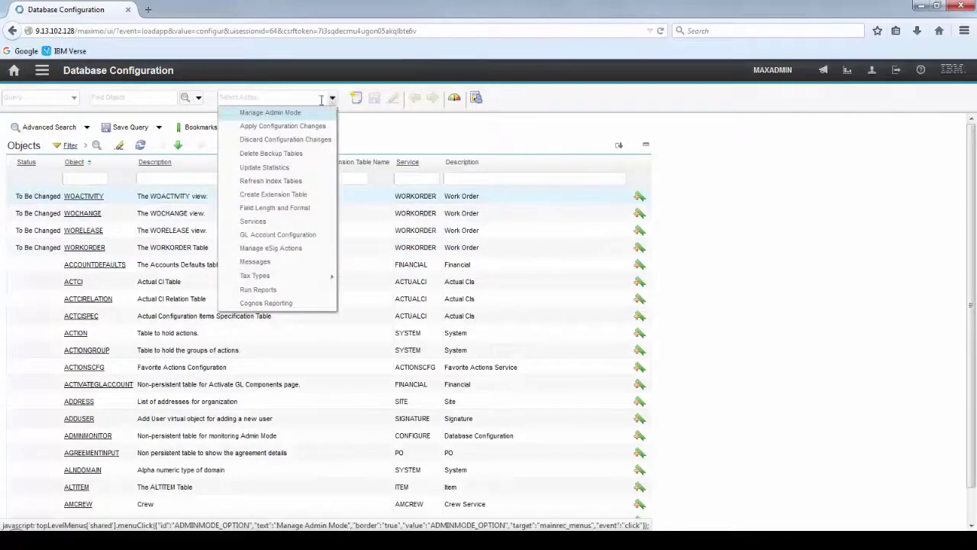
{"action": "left_click", "coordinate": [271, 113]}
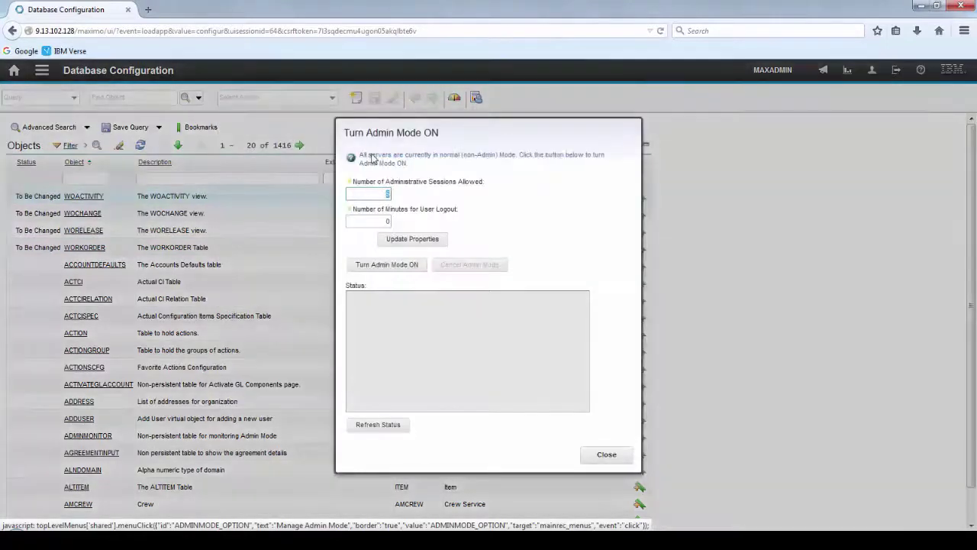
{"action": "left_click", "coordinate": [394, 265]}
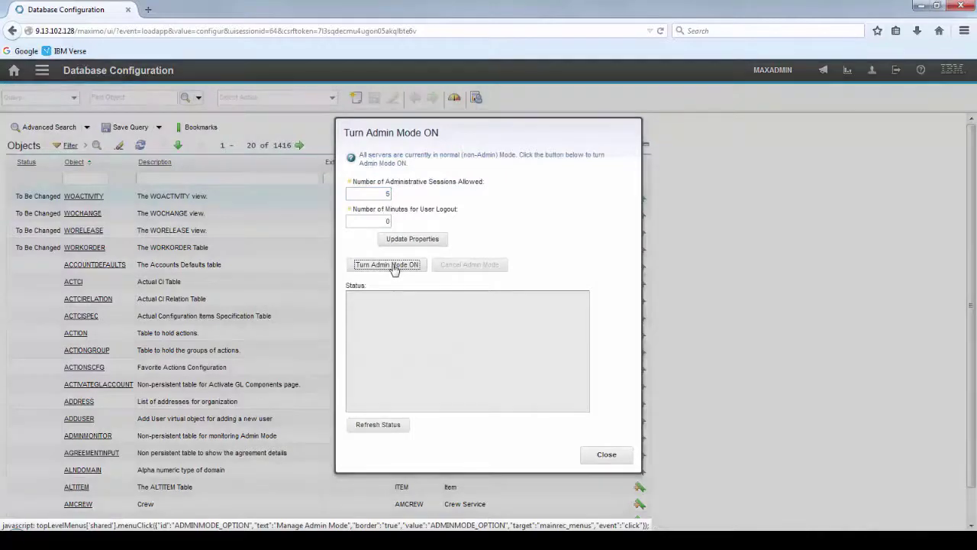
{"action": "left_click", "coordinate": [540, 356]}
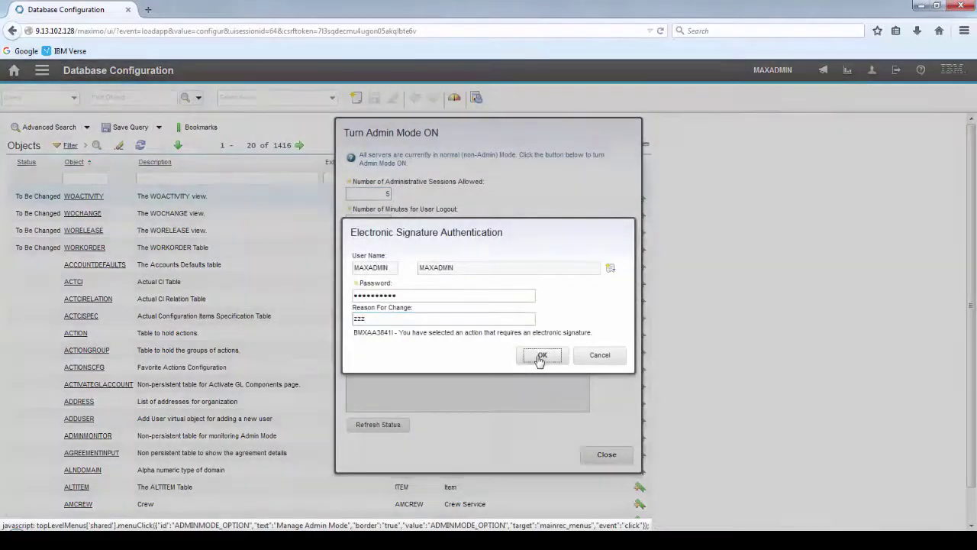
{"action": "left_click", "coordinate": [575, 326]}
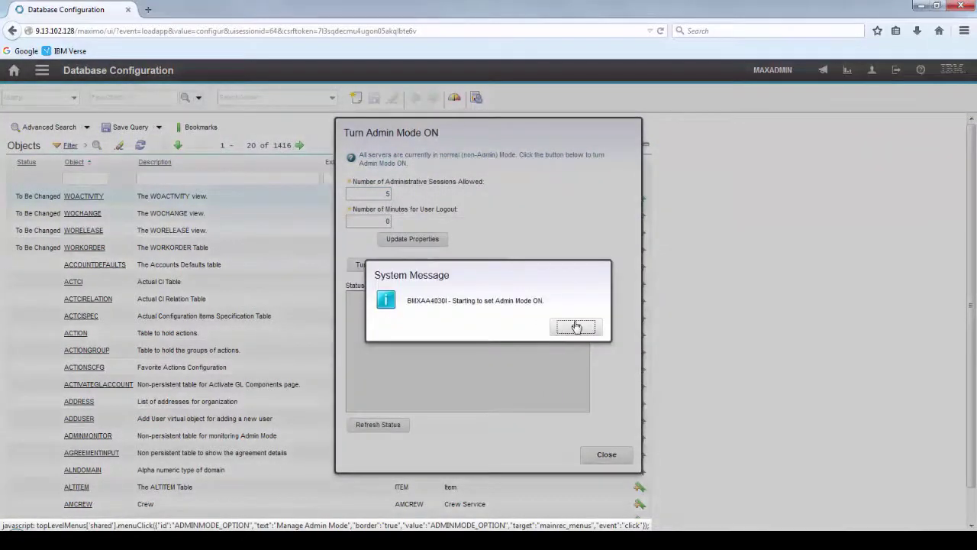
{"action": "left_click", "coordinate": [377, 425]}
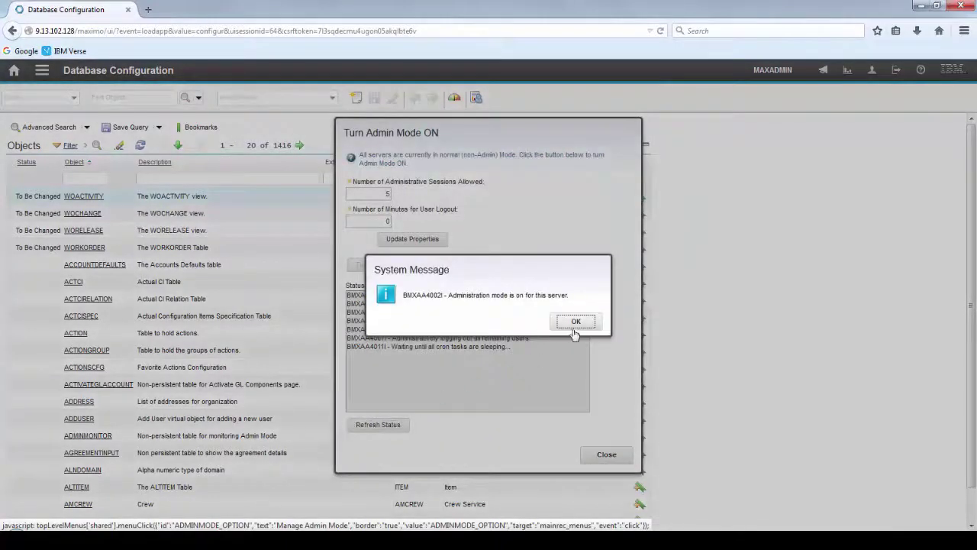
{"action": "left_click", "coordinate": [577, 323]}
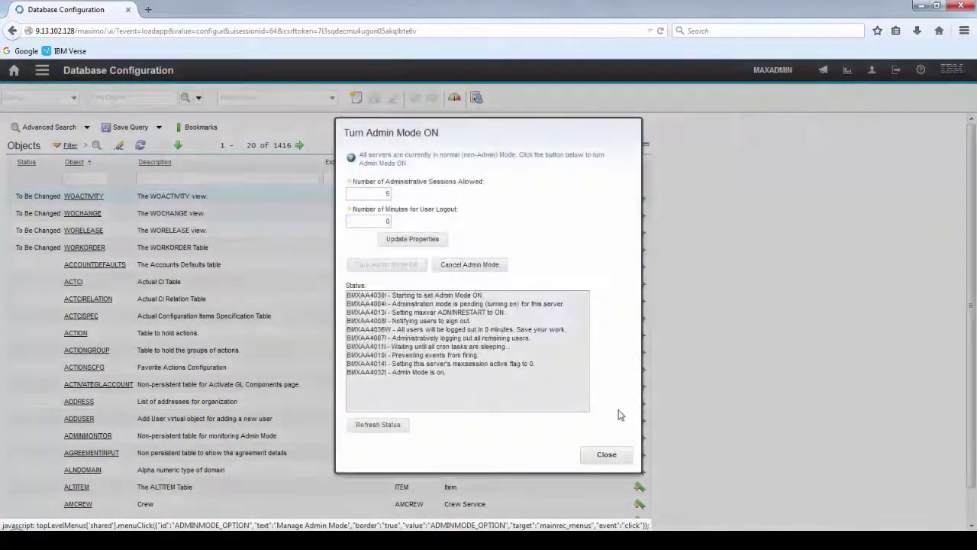
{"action": "left_click", "coordinate": [607, 456]}
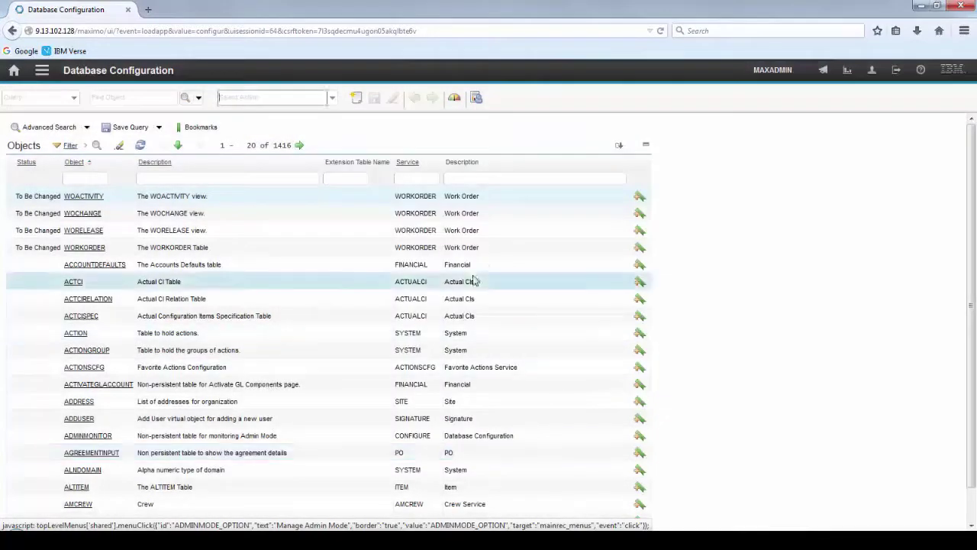
Start structural database configuration, confirming a current backup exists and signing with a reason for change.
{"action": "left_click", "coordinate": [333, 99]}
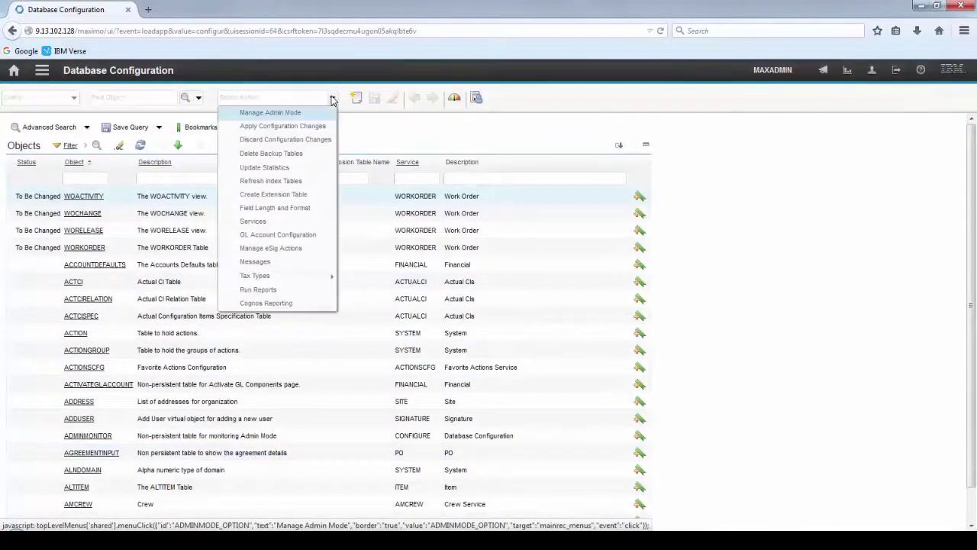
{"action": "left_click", "coordinate": [277, 130]}
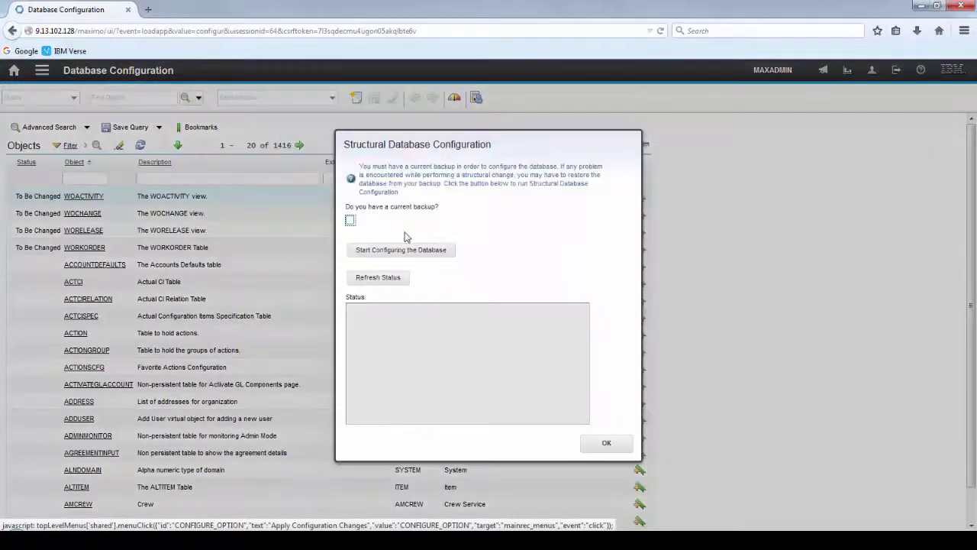
{"action": "left_click", "coordinate": [350, 220]}
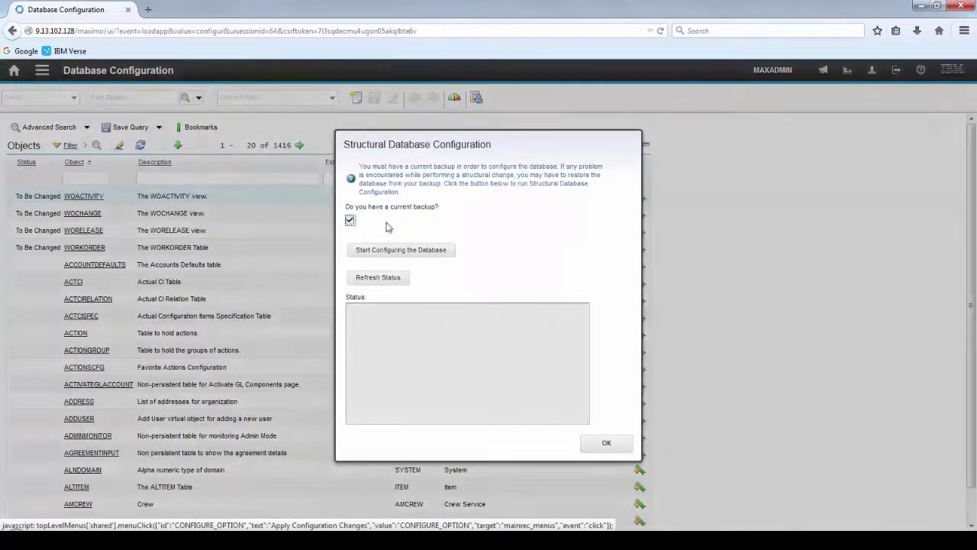
{"action": "left_click", "coordinate": [391, 252]}
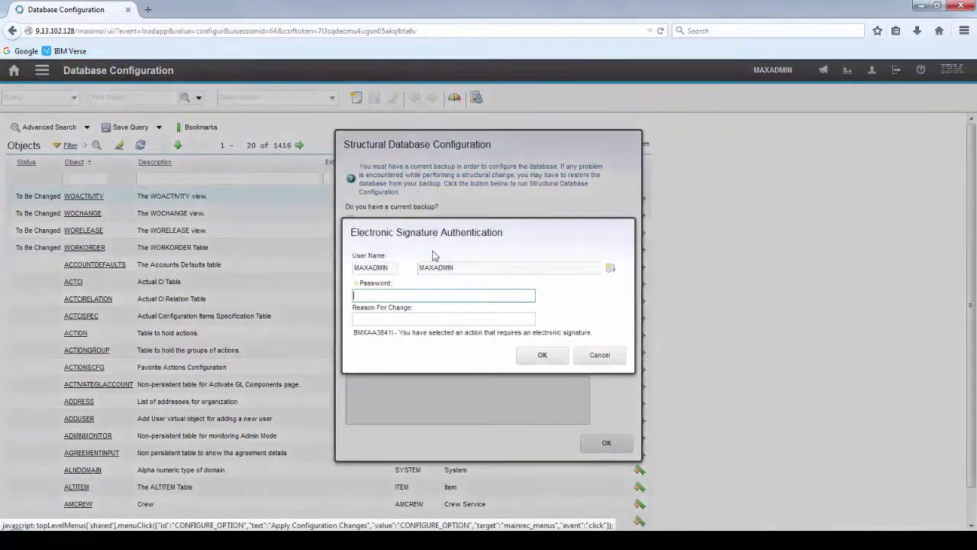
{"action": "key", "text": "Tab"}
{"action": "type", "text": "zz"}
{"action": "left_click", "coordinate": [543, 355]}
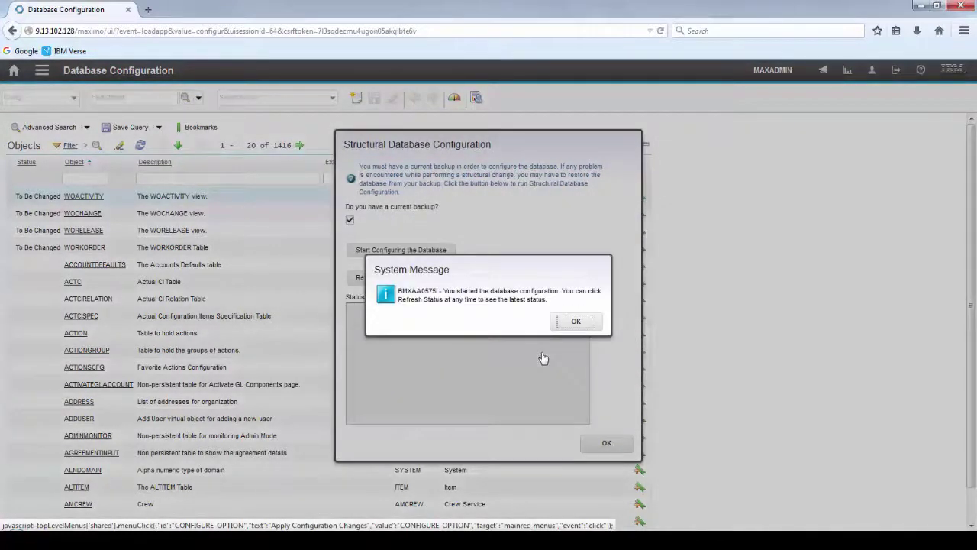
Refresh the configuration status until it completes, then dismiss the messages and close.
{"action": "left_click", "coordinate": [573, 322]}
{"action": "left_click", "coordinate": [396, 281]}
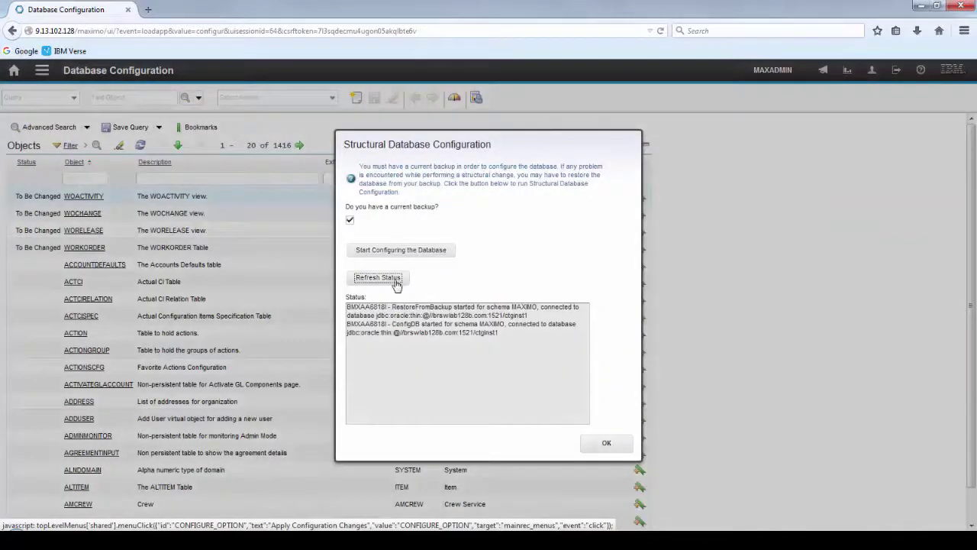
{"action": "left_click", "coordinate": [396, 279]}
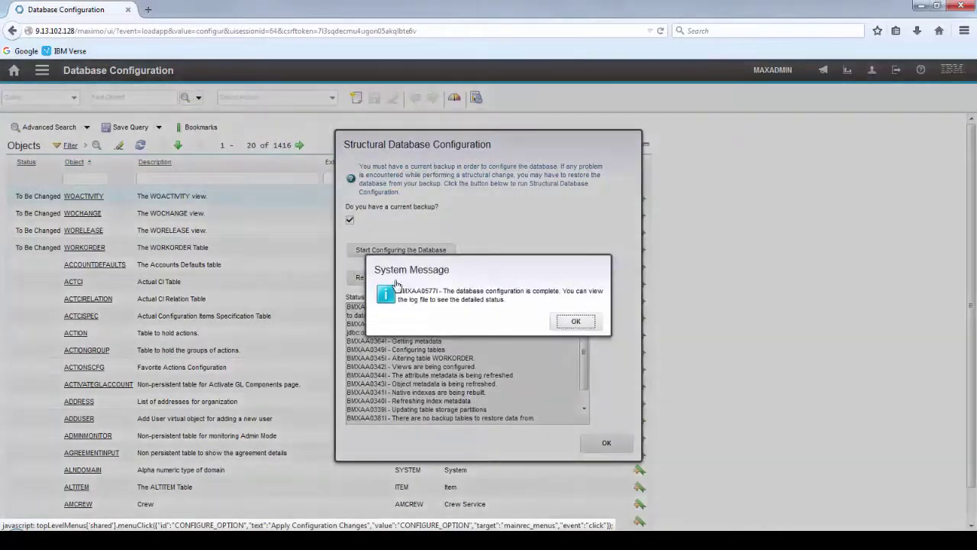
{"action": "left_click", "coordinate": [574, 322]}
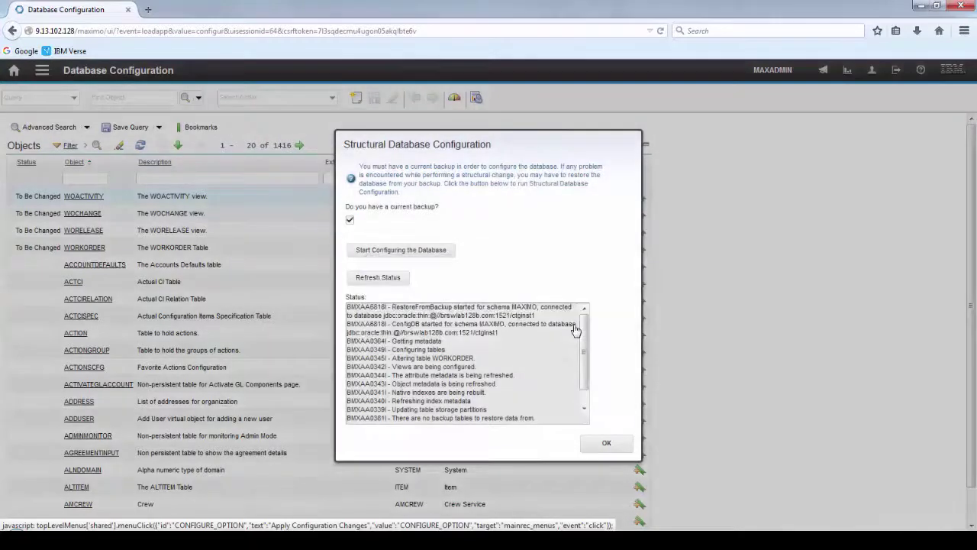
{"action": "left_click", "coordinate": [611, 444]}
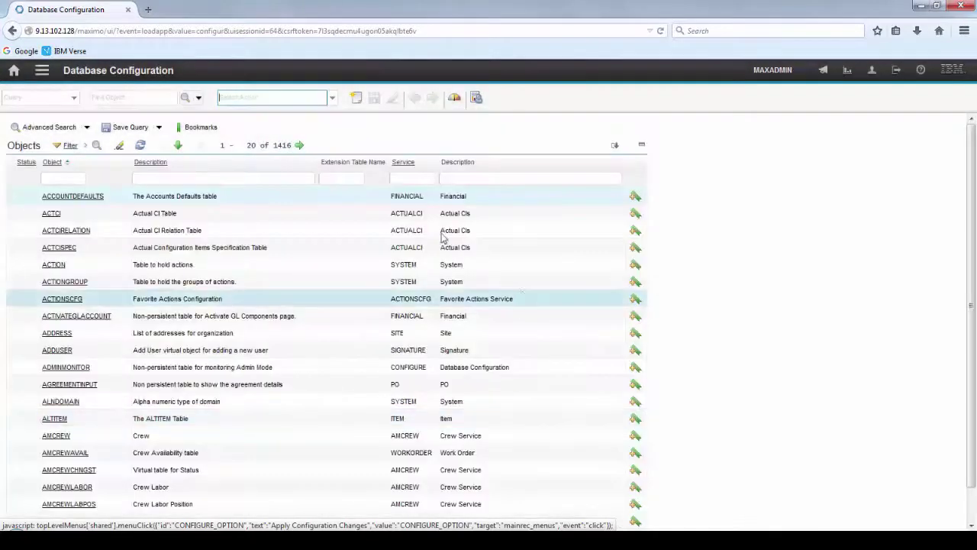
Turn Admin Mode off via Manage Admin Mode, signing with the password and reason 'zz'.
{"action": "left_click", "coordinate": [332, 100]}
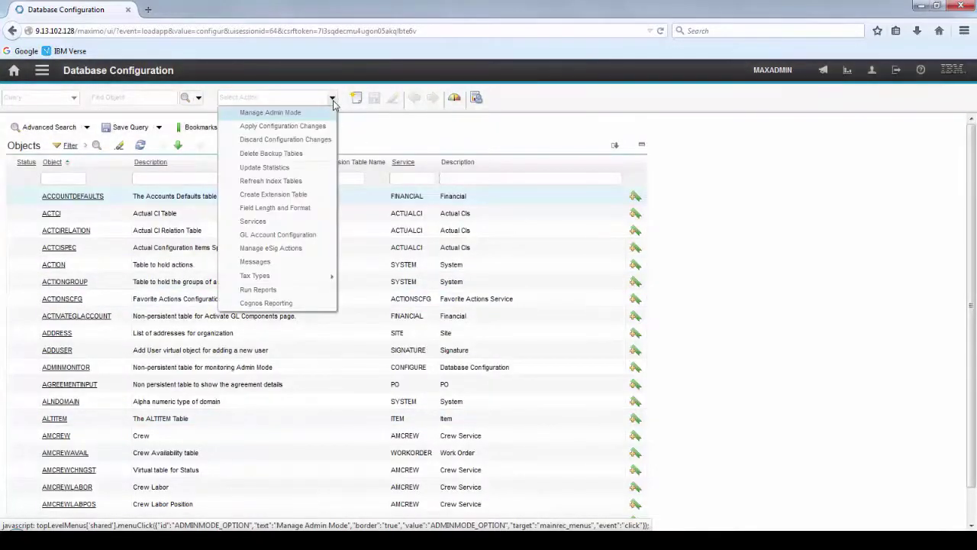
{"action": "left_click", "coordinate": [286, 117]}
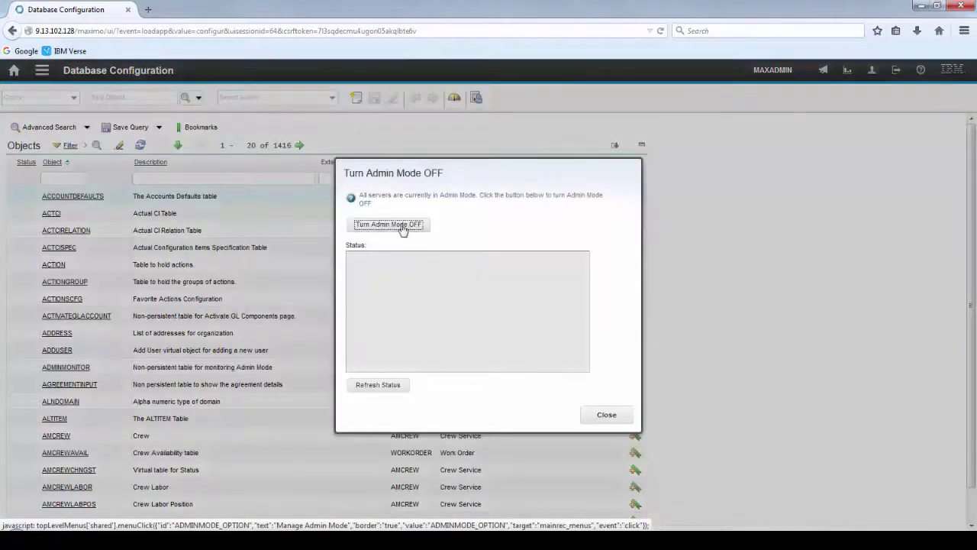
{"action": "left_click", "coordinate": [403, 227]}
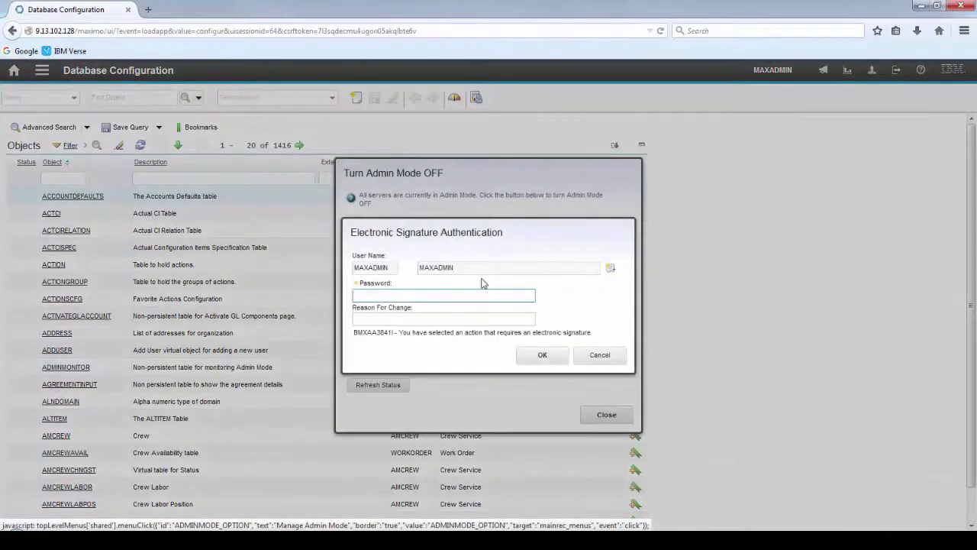
{"action": "type", "text": "•••••••••••"}
{"action": "key", "text": "Tab"}
{"action": "type", "text": "zz"}
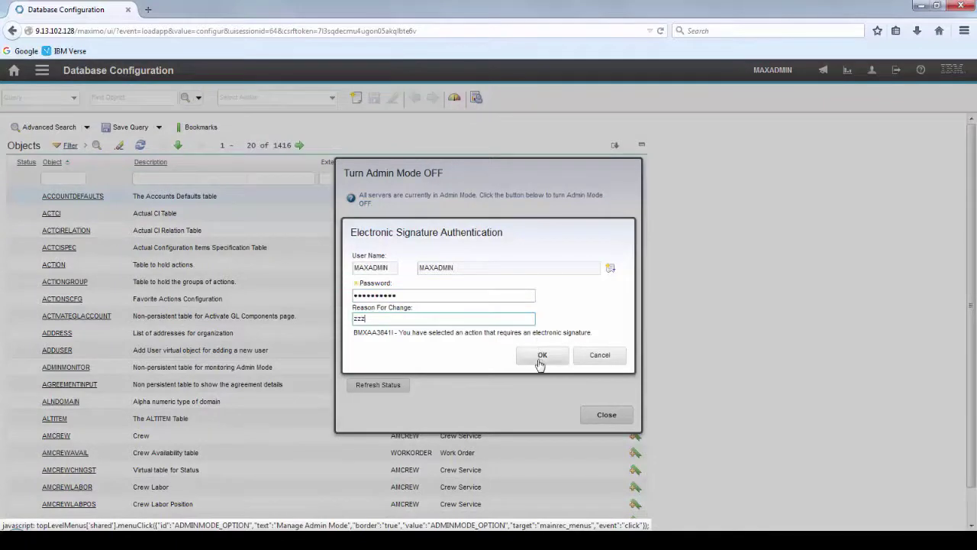
{"action": "left_click", "coordinate": [540, 364]}
{"action": "left_click", "coordinate": [567, 327]}
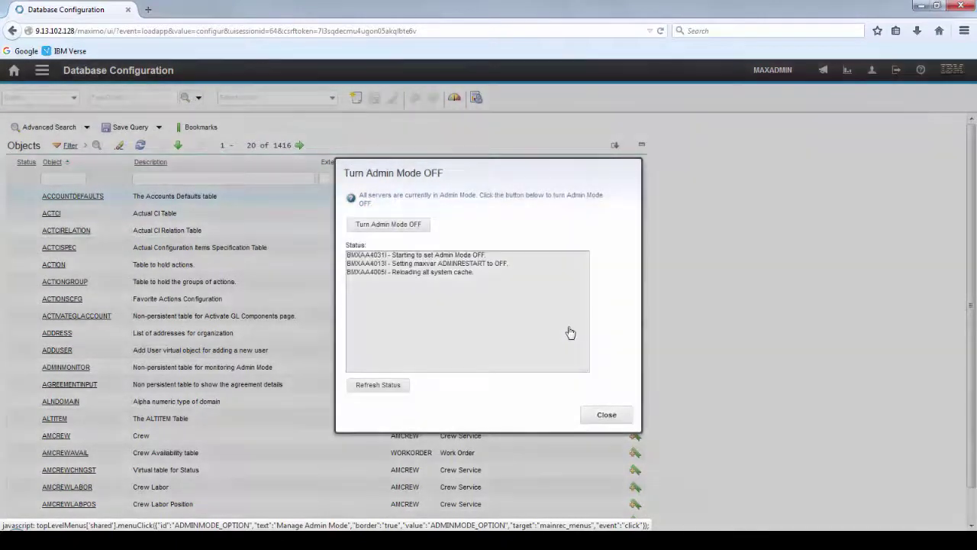
Refresh the admin mode status until it shows off, then close the dialog.
{"action": "left_click", "coordinate": [386, 387]}
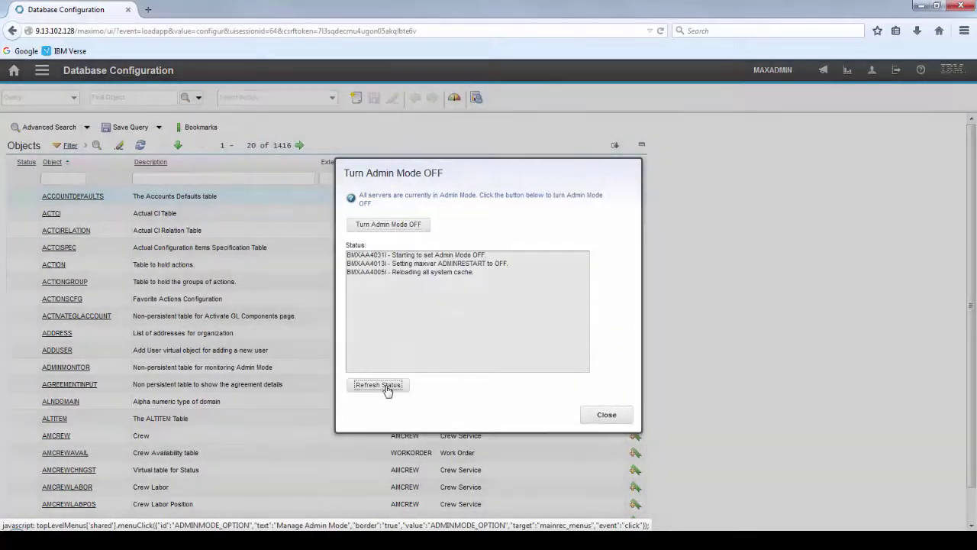
{"action": "left_click", "coordinate": [573, 322]}
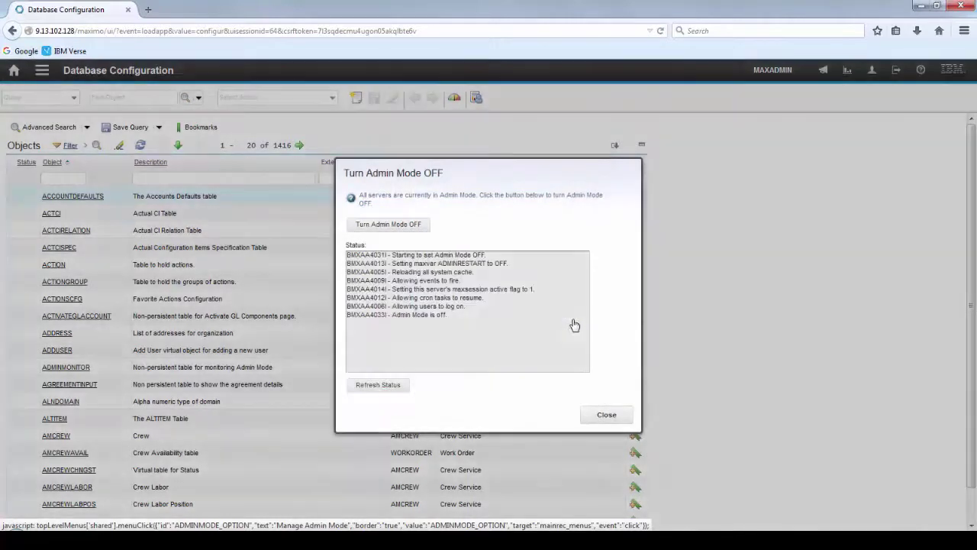
{"action": "left_click", "coordinate": [606, 416]}
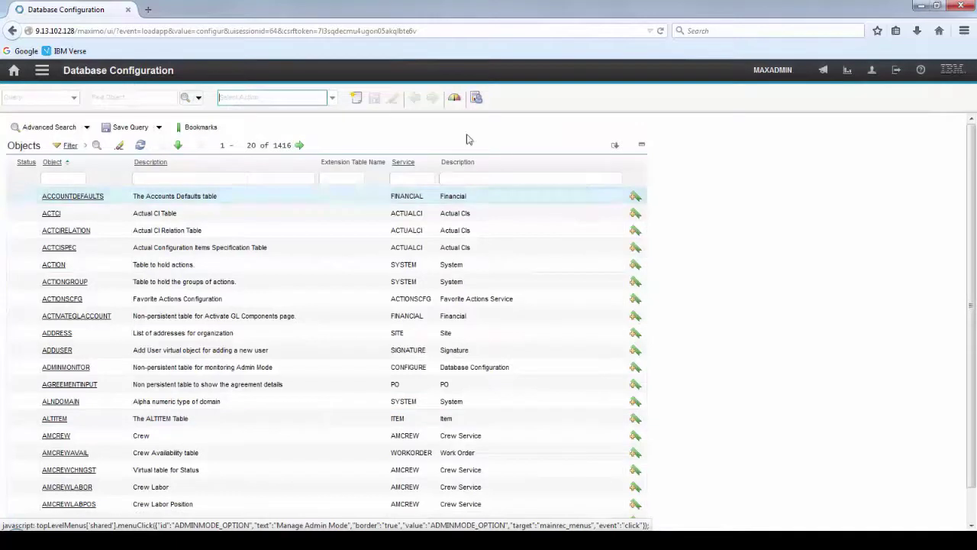
Open Application Designer from System Configuration > Platform Configuration and search for WOTRACK.
{"action": "left_click", "coordinate": [42, 71]}
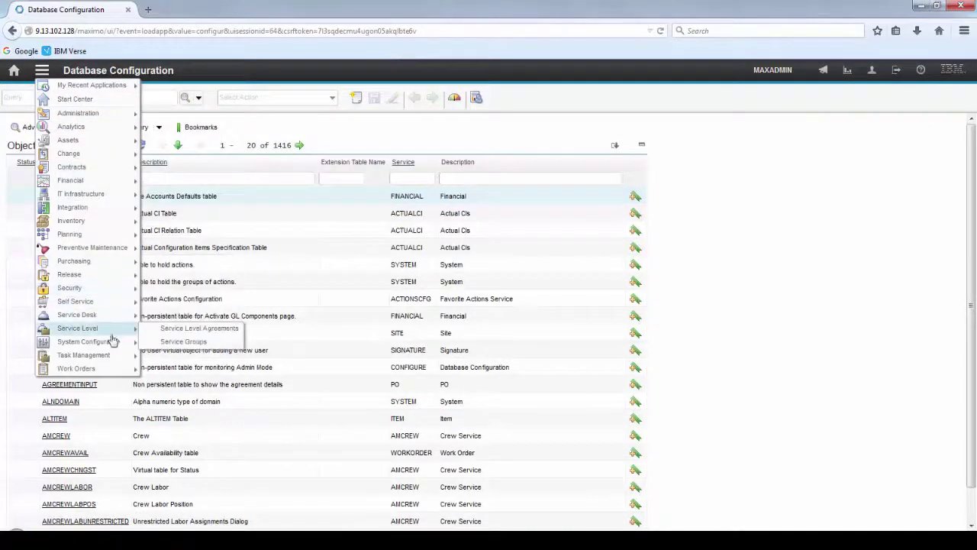
{"action": "mouse_move", "coordinate": [113, 345]}
{"action": "mouse_move", "coordinate": [174, 344]}
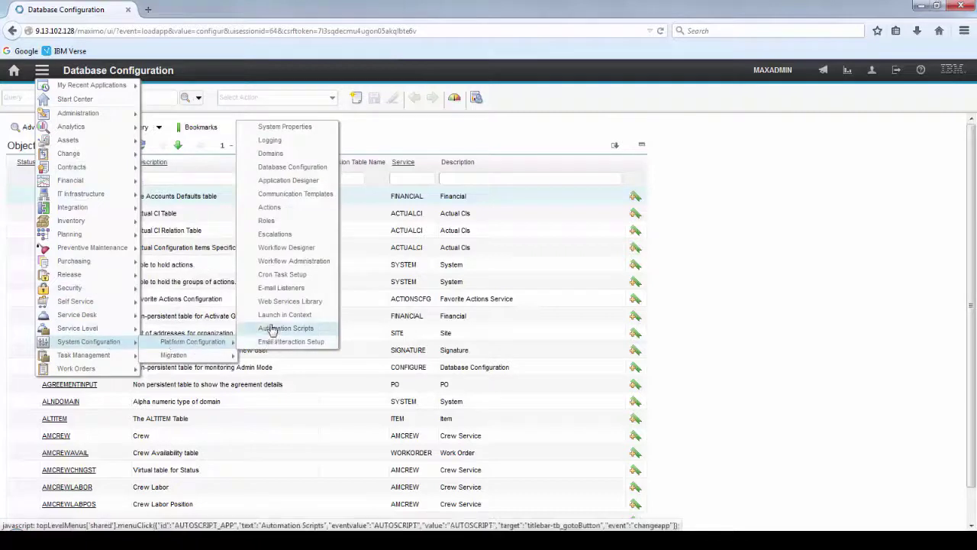
{"action": "left_click", "coordinate": [286, 181]}
{"action": "left_click", "coordinate": [143, 98]}
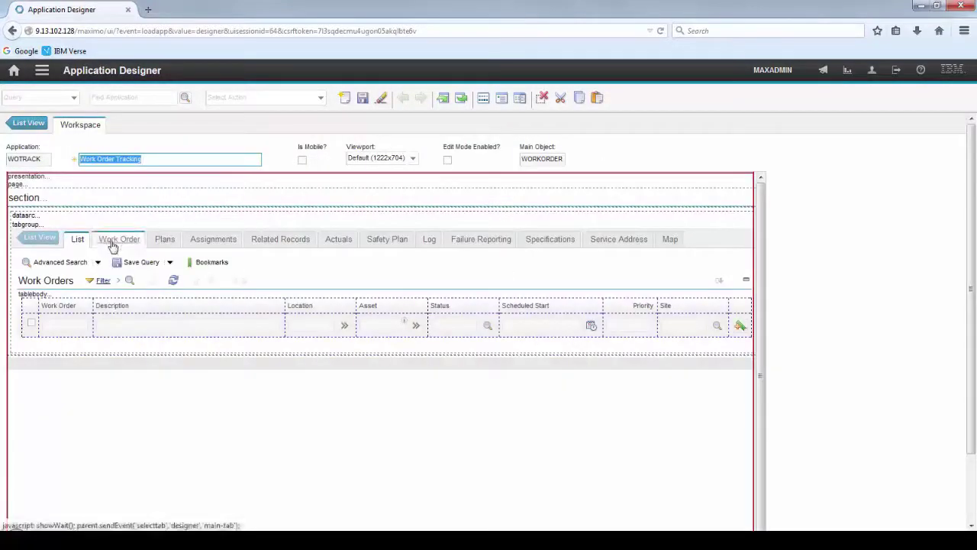
On the Work Order tab, drop a Textbox from the Control Palette below Repair Facility Site.
{"action": "left_click", "coordinate": [114, 240]}
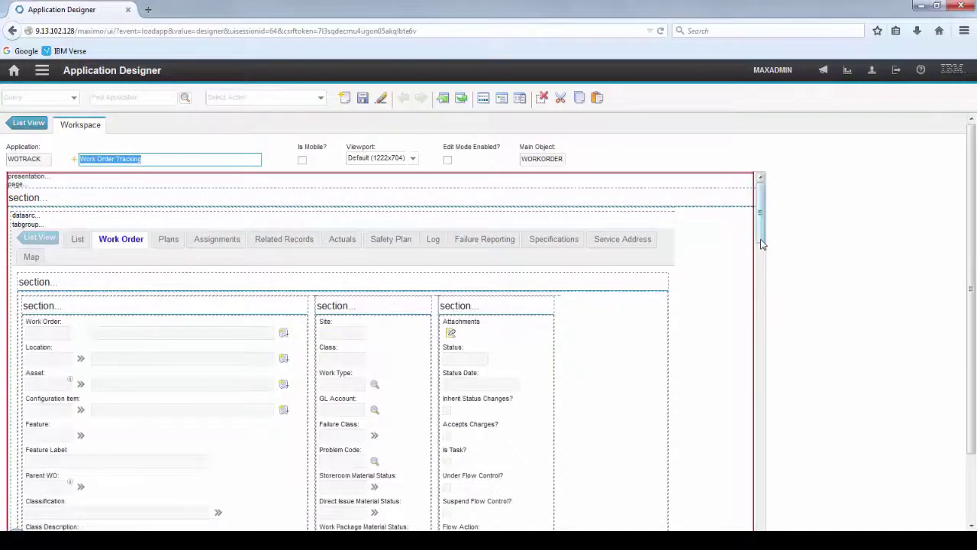
{"action": "left_click_drag", "start_coordinate": [761, 243], "coordinate": [765, 281]}
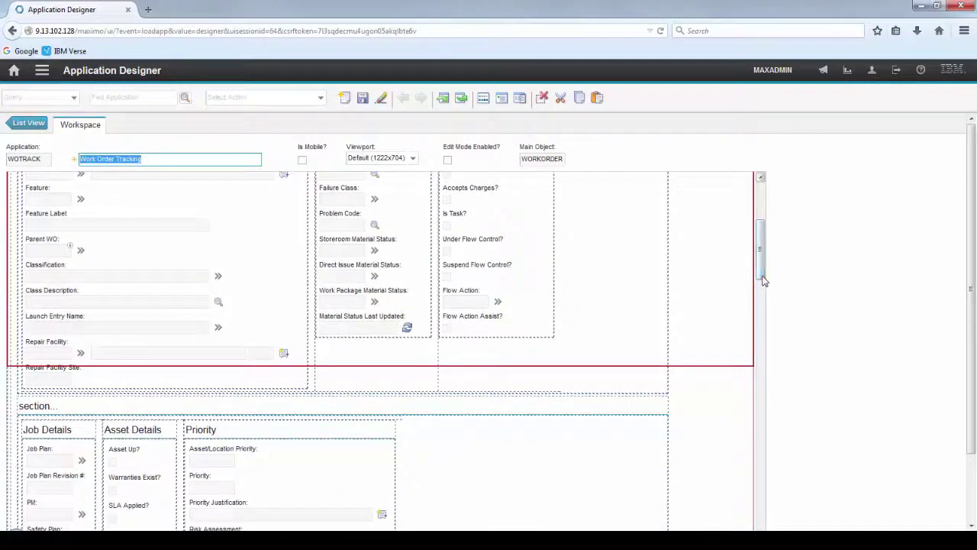
{"action": "left_click", "coordinate": [484, 99]}
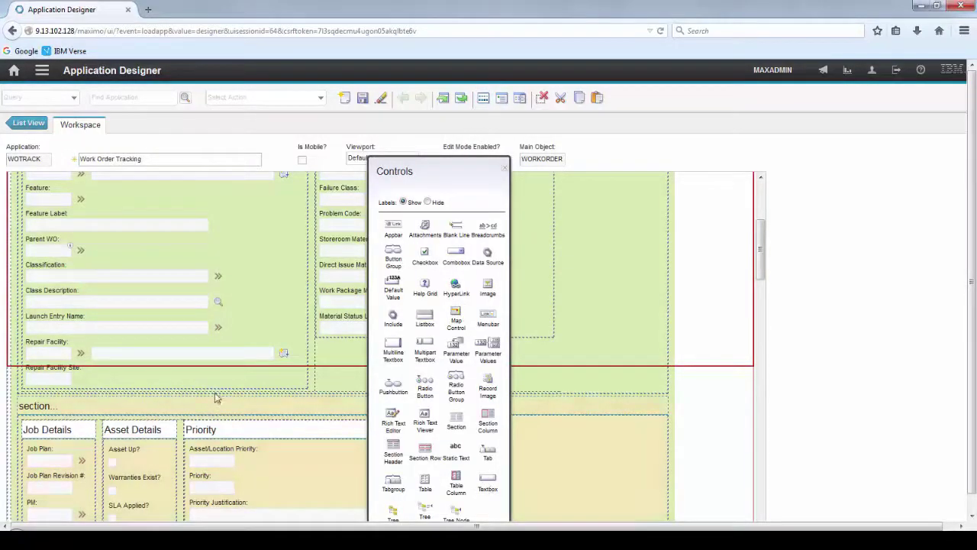
{"action": "left_click_drag", "start_coordinate": [220, 389], "coordinate": [221, 390]}
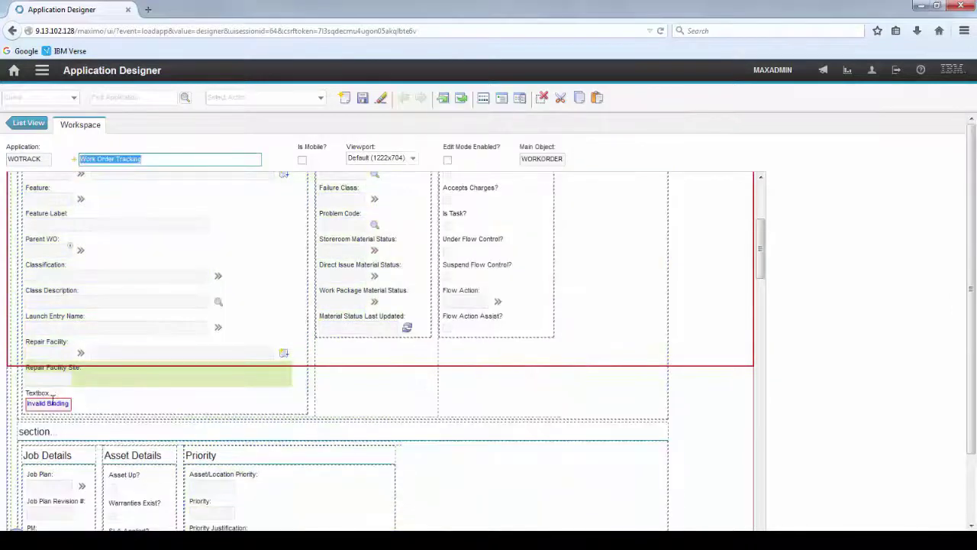
{"action": "right_click", "coordinate": [51, 403]}
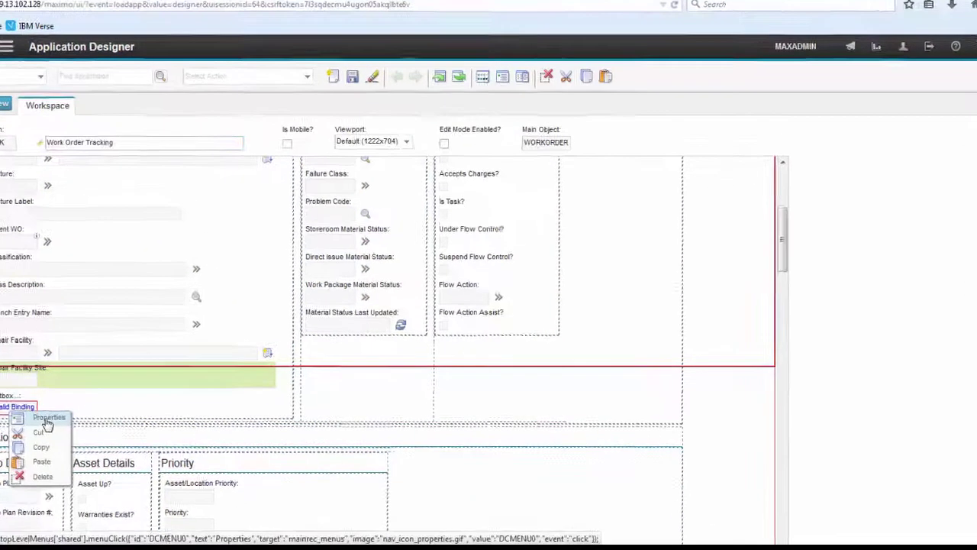
Set the textbox's Attribute to DEPARTMENT and Lookup to VALUELIST, then save the WOTRACK layout.
{"action": "left_click", "coordinate": [81, 413]}
{"action": "left_click", "coordinate": [472, 295]}
{"action": "type", "text": "department"}
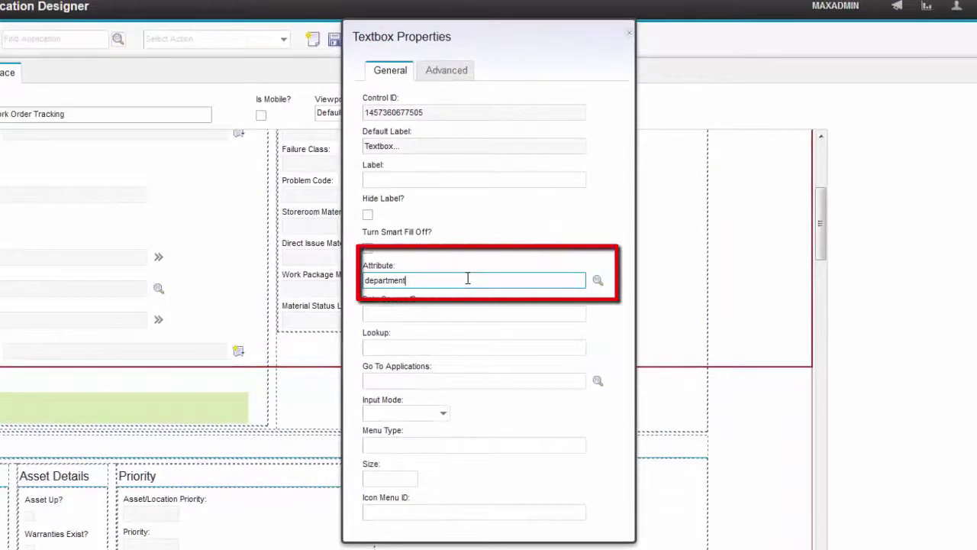
{"action": "key", "text": "Tab"}
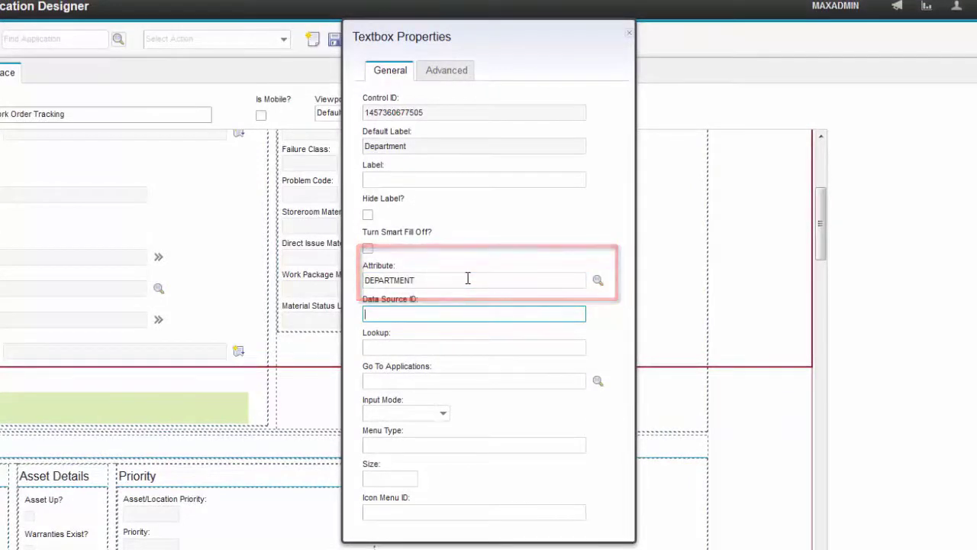
{"action": "key", "text": "Tab"}
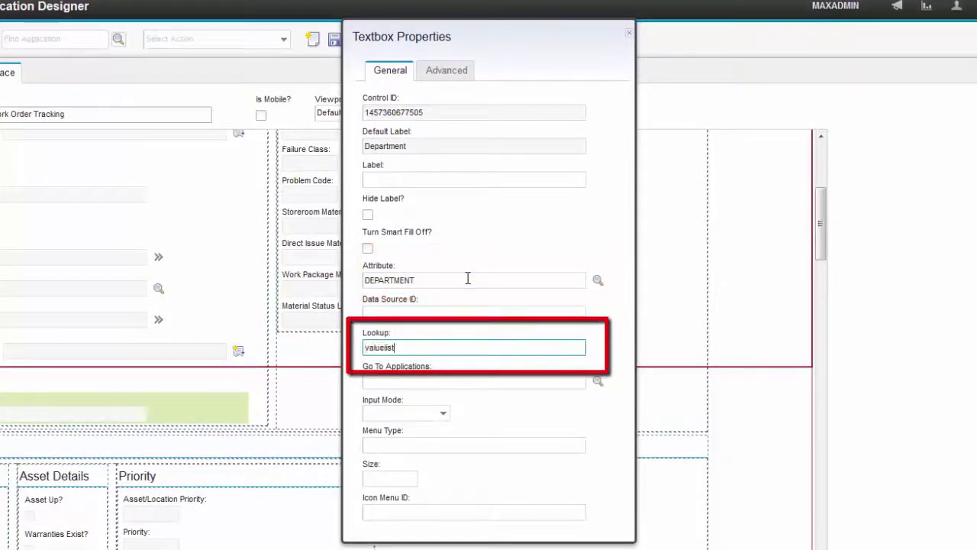
{"action": "type", "text": "valuelist"}
{"action": "key", "text": "Tab"}
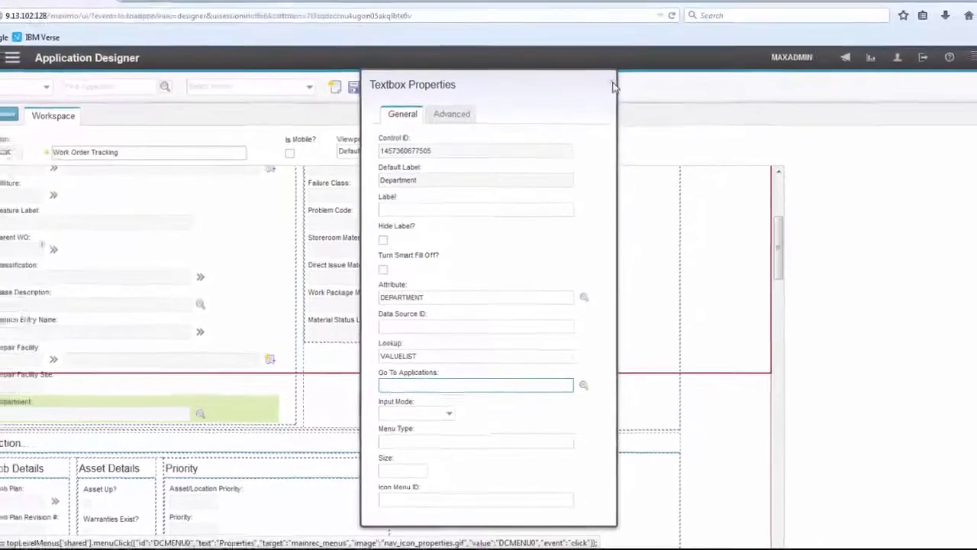
{"action": "left_click", "coordinate": [629, 35]}
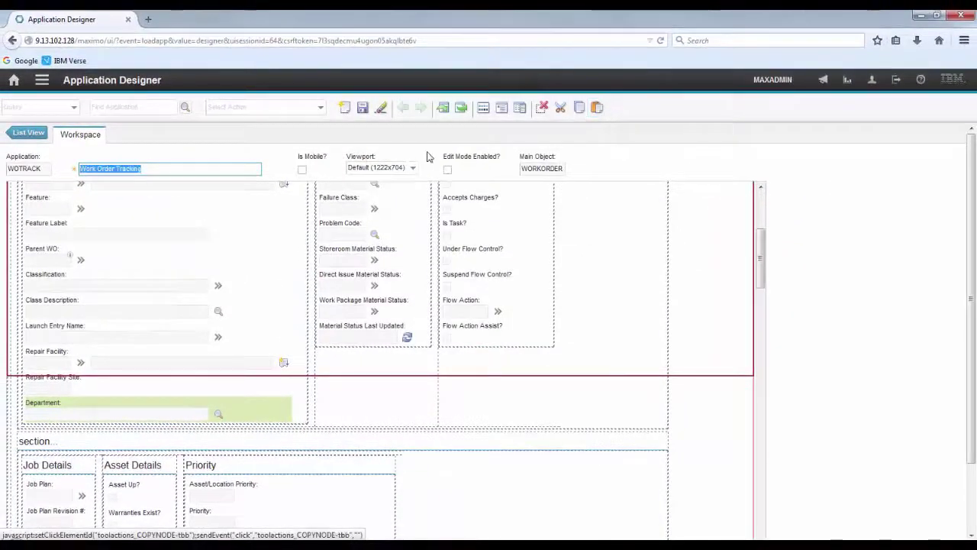
{"action": "left_click", "coordinate": [362, 109]}
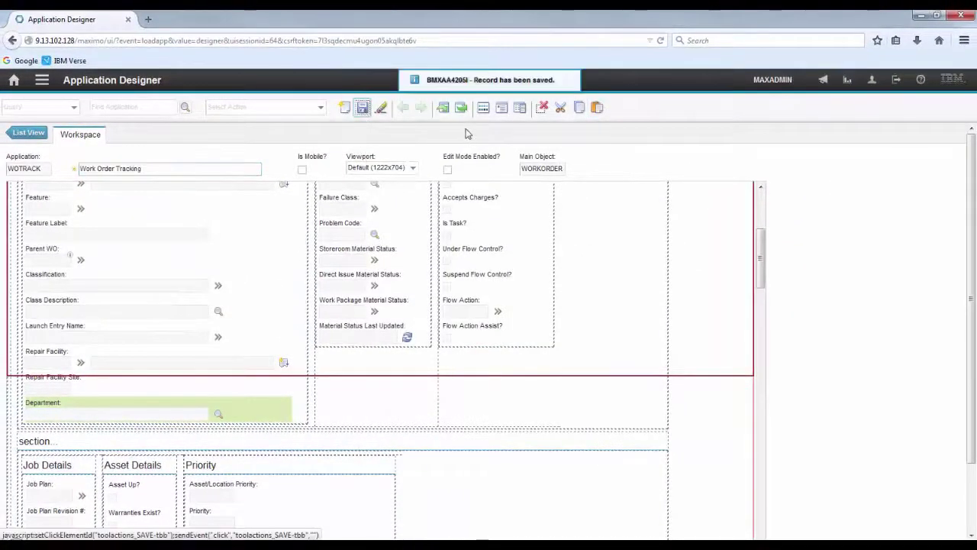
Open Work Order Tracking and insert a new work order described 'Test ALN Domain'.
{"action": "left_click", "coordinate": [43, 84]}
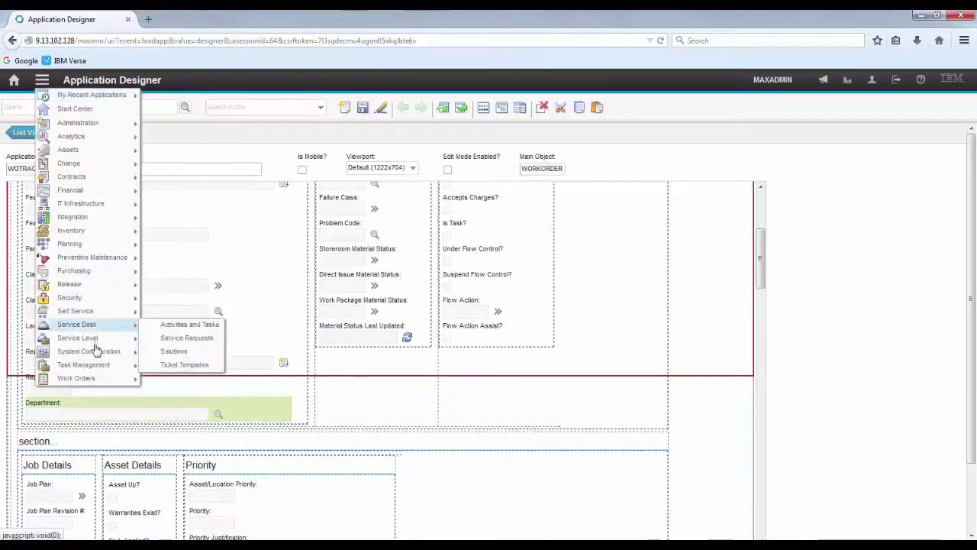
{"action": "mouse_move", "coordinate": [98, 380]}
{"action": "left_click", "coordinate": [169, 379]}
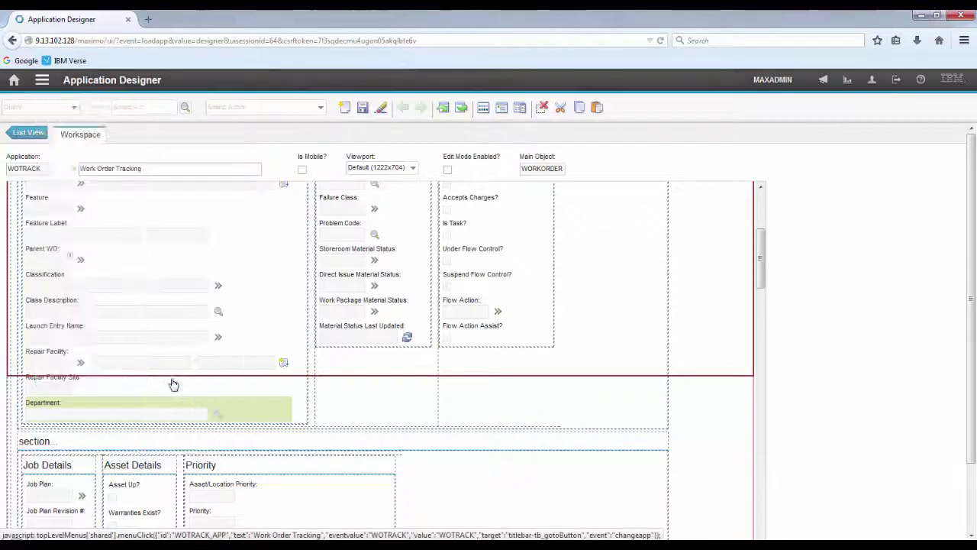
{"action": "left_click", "coordinate": [356, 107]}
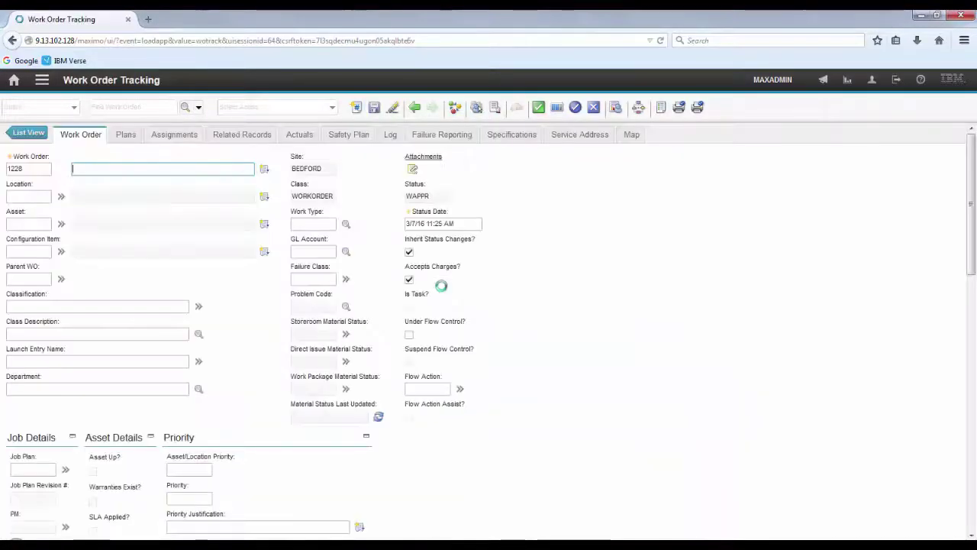
{"action": "type", "text": "Test ALN Domain"}
{"action": "key", "text": "Tab"}
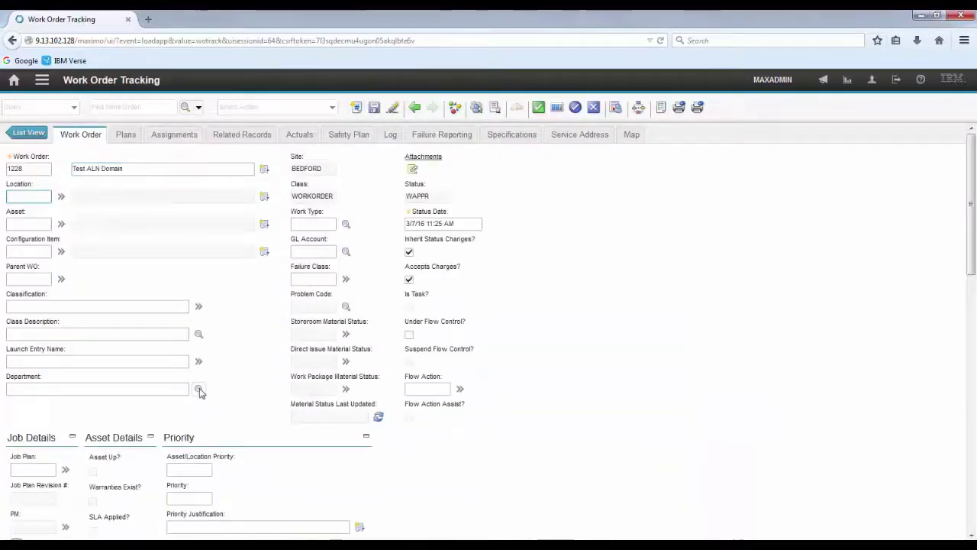
Pick FINANCIAL, then HR, then IT from the Department lookup list.
{"action": "left_click", "coordinate": [200, 390]}
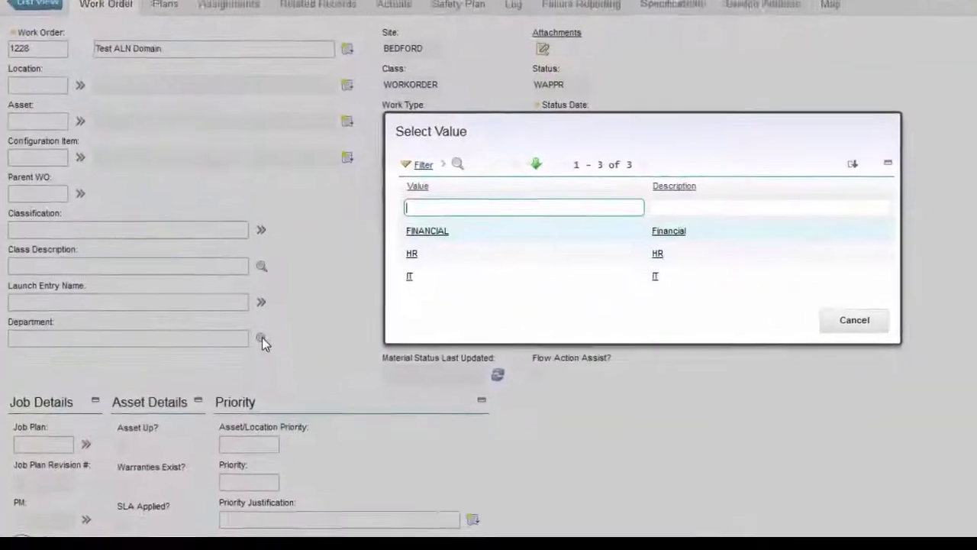
{"action": "left_click", "coordinate": [438, 233]}
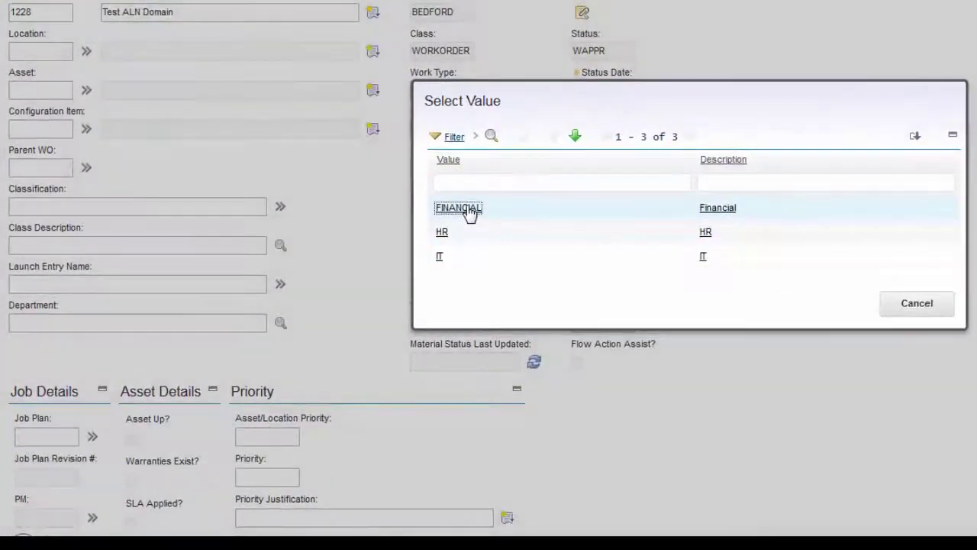
{"action": "left_click", "coordinate": [469, 214]}
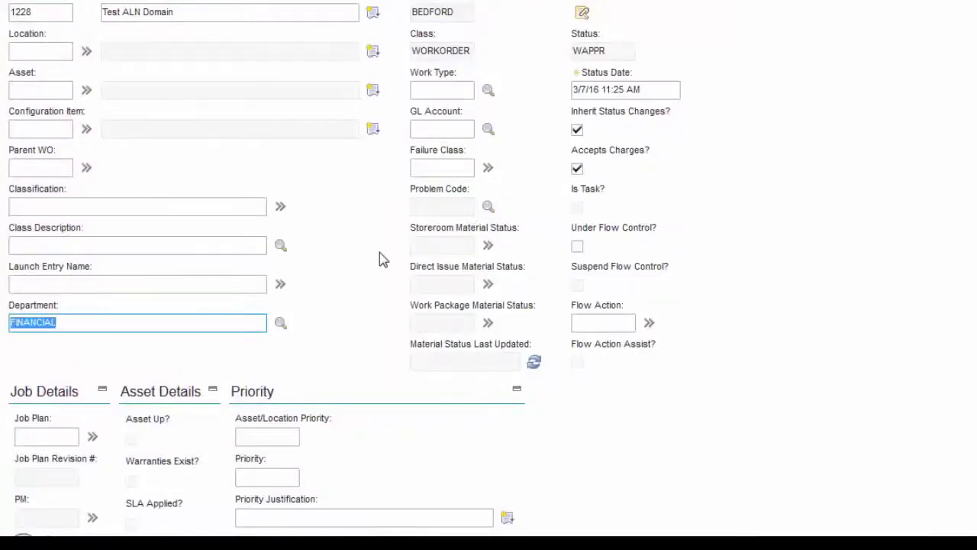
{"action": "left_click", "coordinate": [281, 324]}
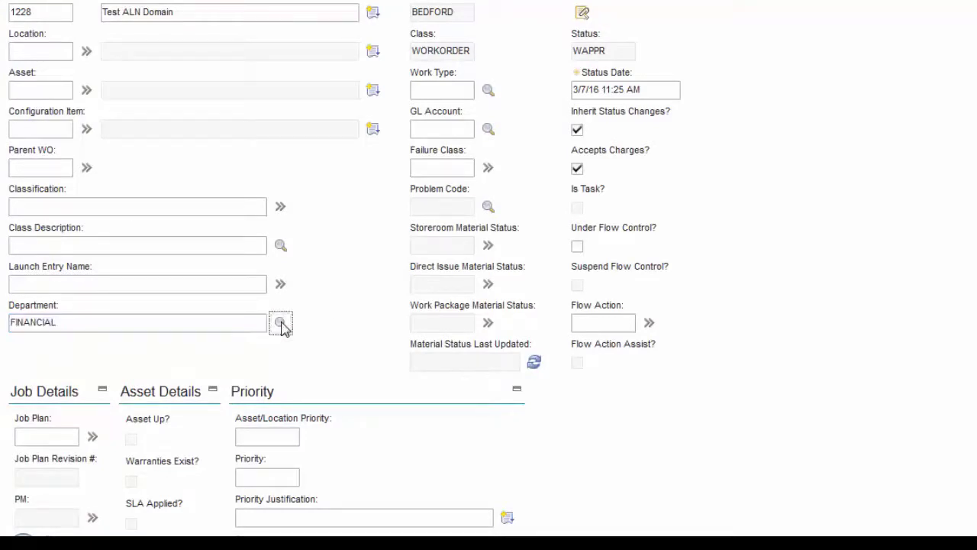
{"action": "left_click", "coordinate": [443, 234]}
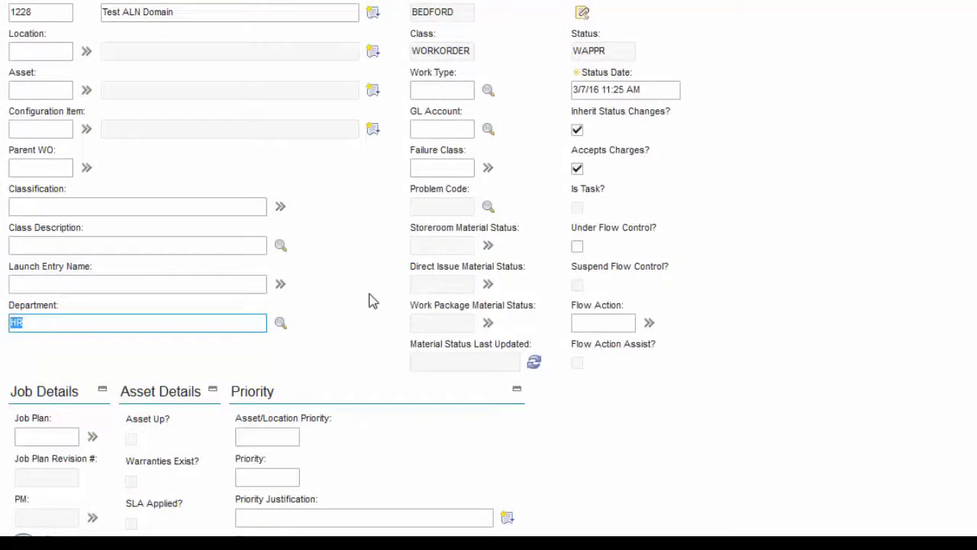
{"action": "left_click", "coordinate": [281, 323]}
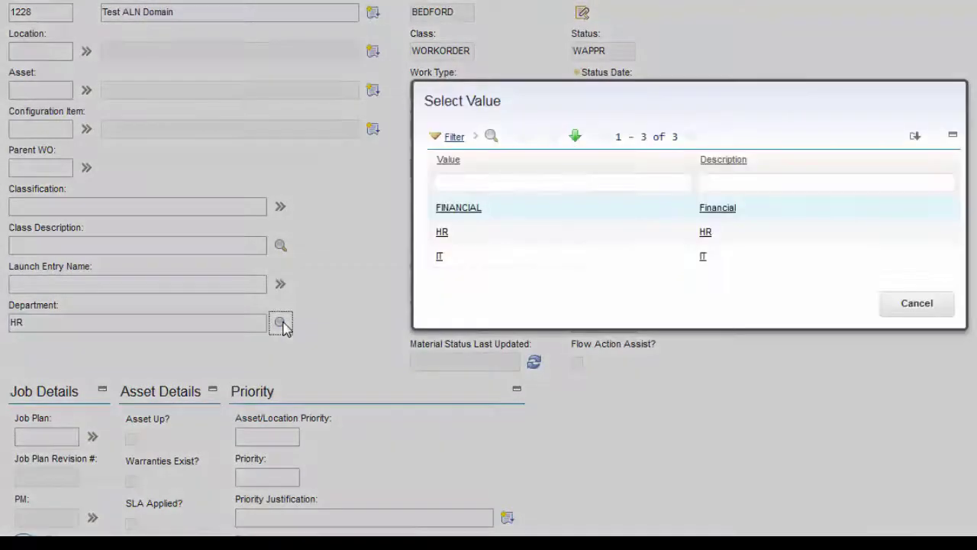
{"action": "left_click", "coordinate": [440, 258]}
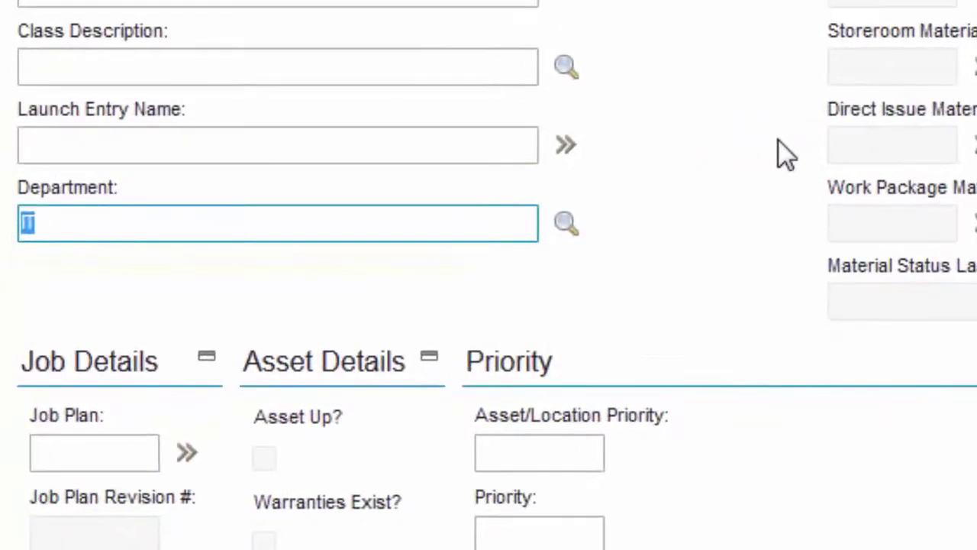
Enter 'sales' in Department, read the not-in-value-list error, and go back to restore IT.
{"action": "type", "text": "sales"}
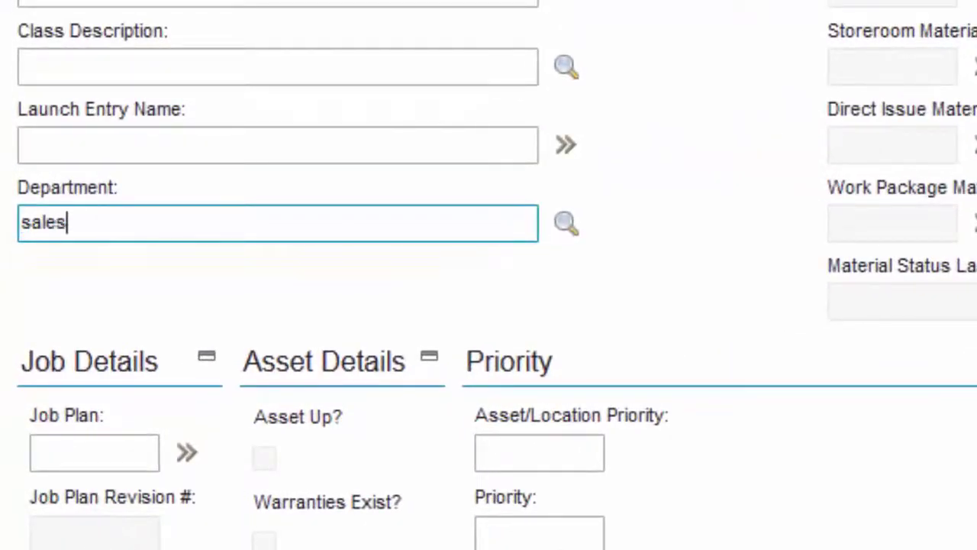
{"action": "key", "text": "Tab"}
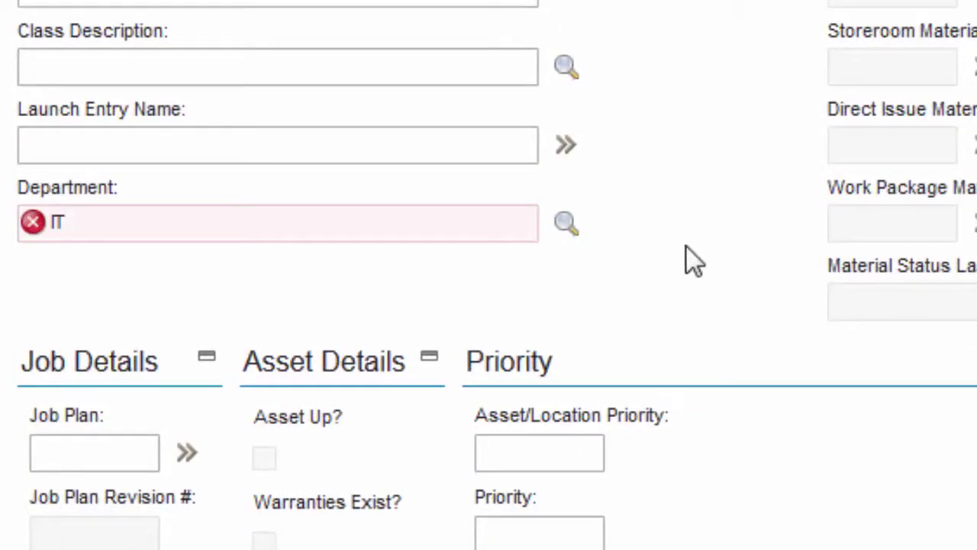
{"action": "left_click", "coordinate": [31, 229]}
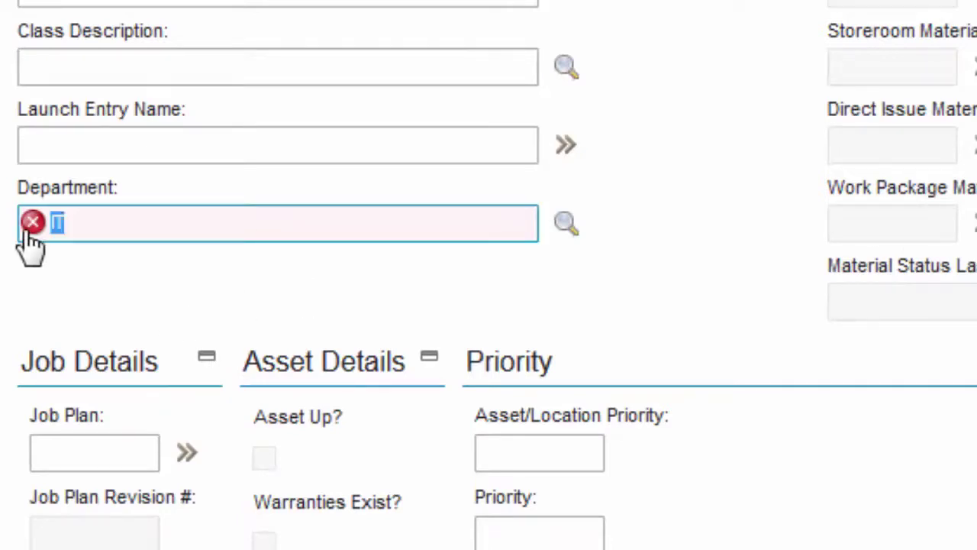
{"action": "left_click_drag", "start_coordinate": [107, 333], "coordinate": [448, 342]}
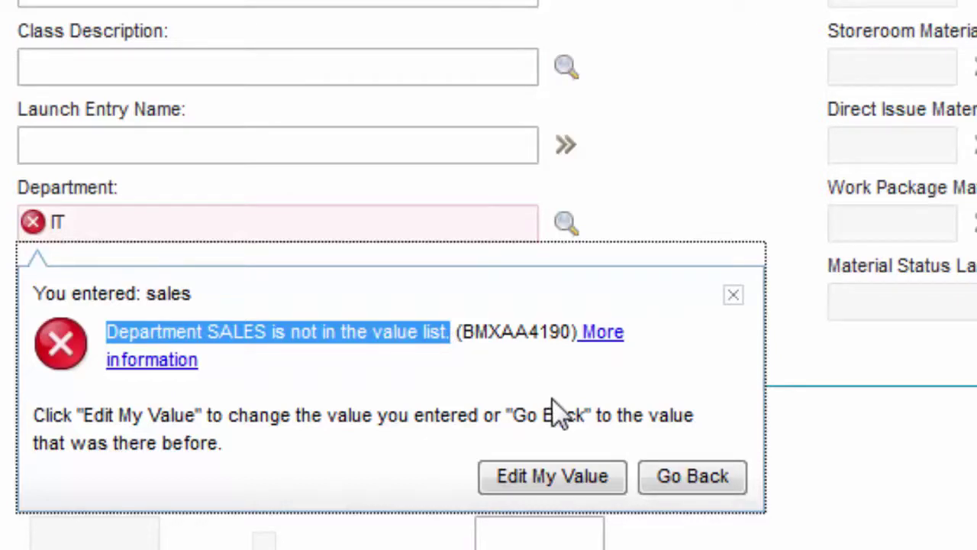
{"action": "left_click", "coordinate": [657, 476]}
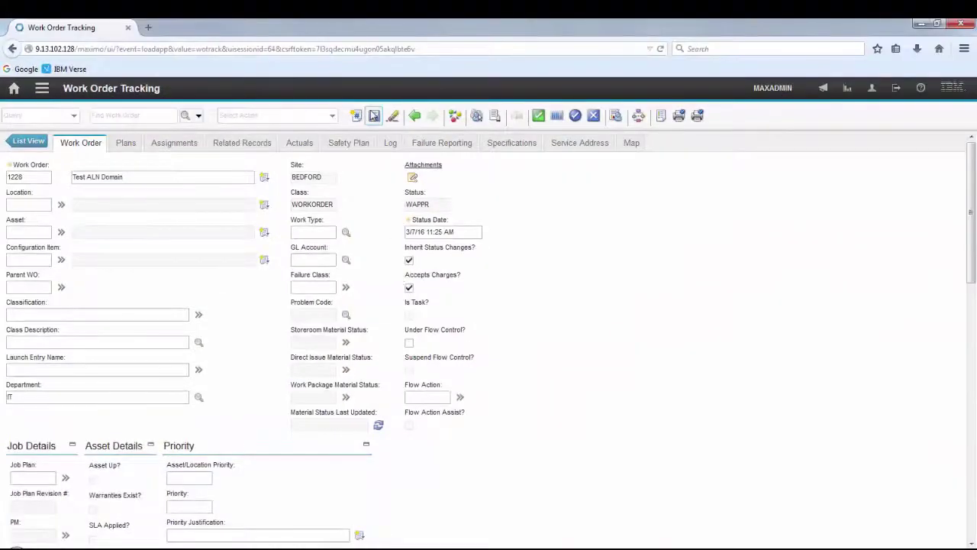
Save work order 1228 with Department IT.
{"action": "left_click", "coordinate": [375, 115]}
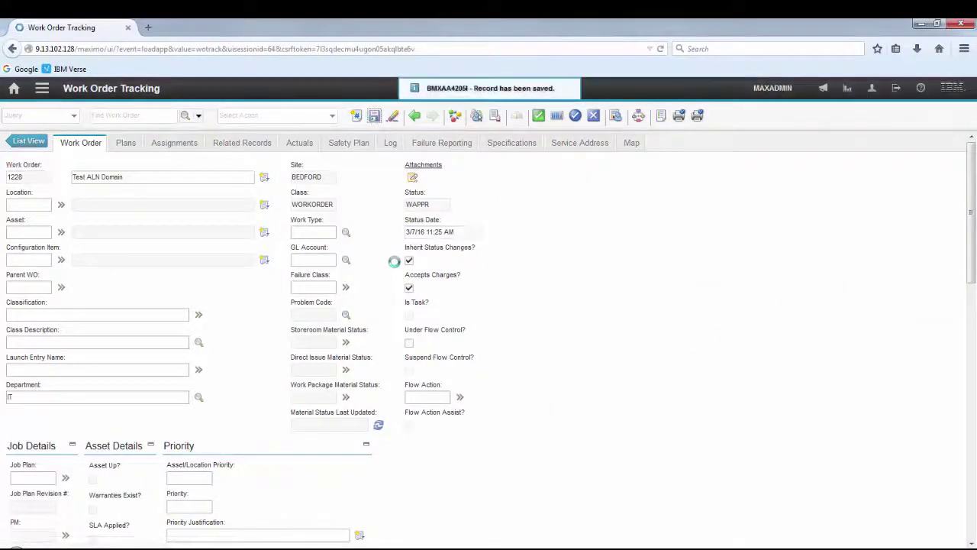